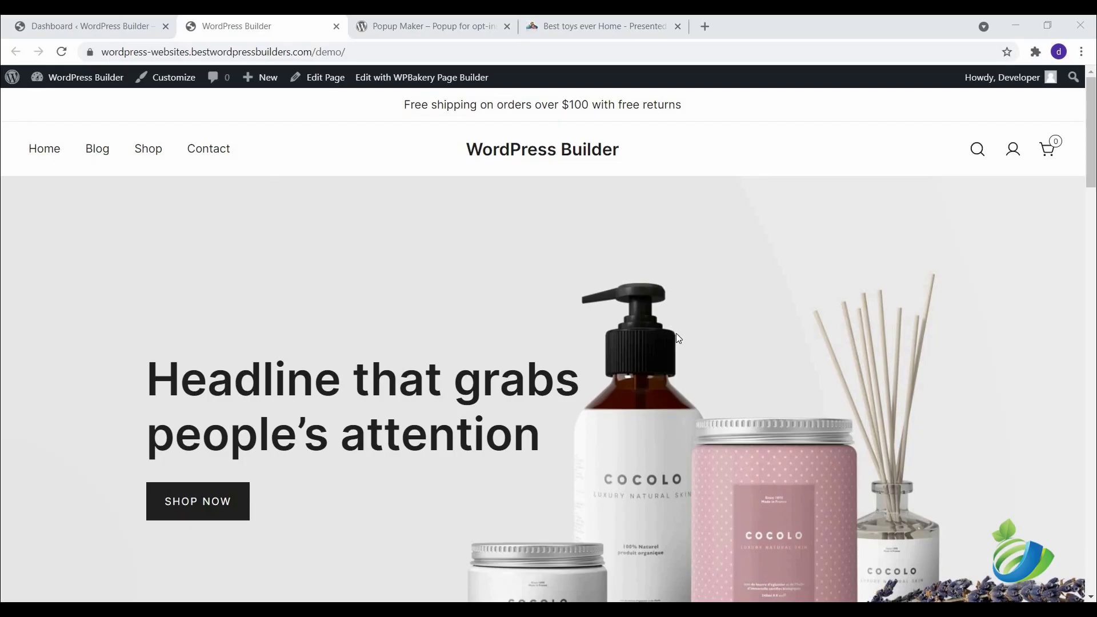
# Switch to the bestalltoys.com homepage to see its example 'Good Bye' feedback popup.
pyautogui.scroll(-7, 677, 338)
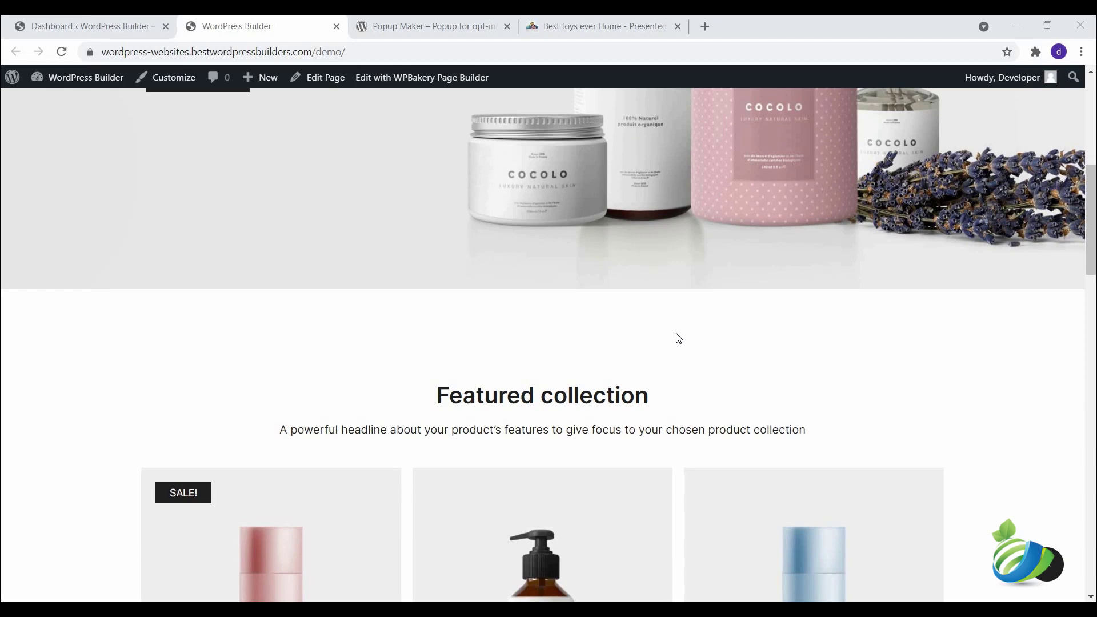
pyautogui.scroll(-10, 678, 338)
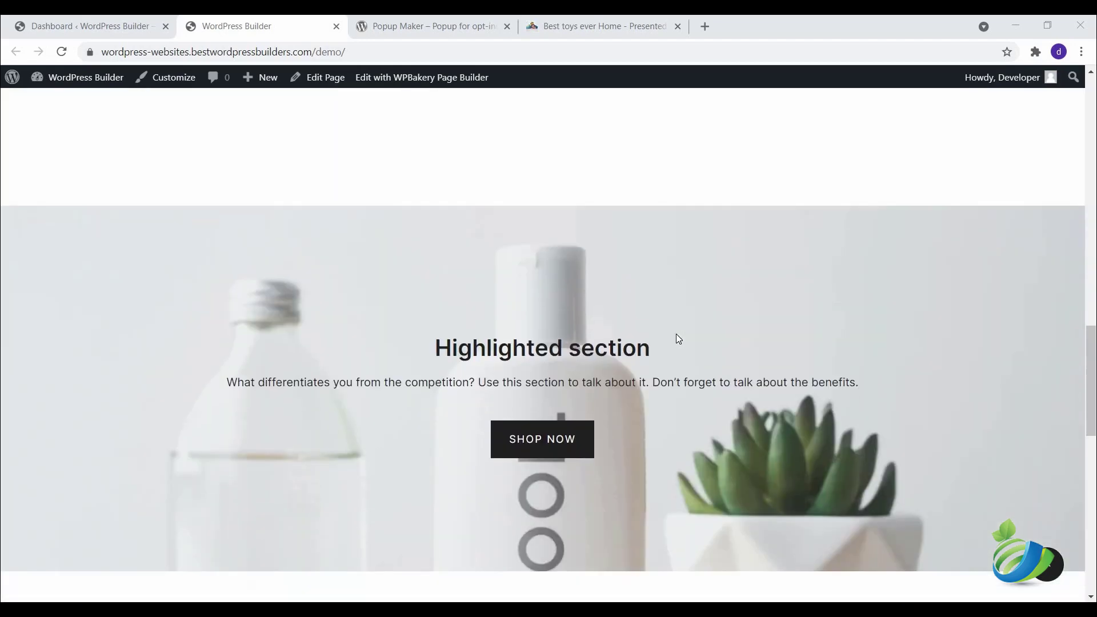
pyautogui.scroll(-12, 679, 338)
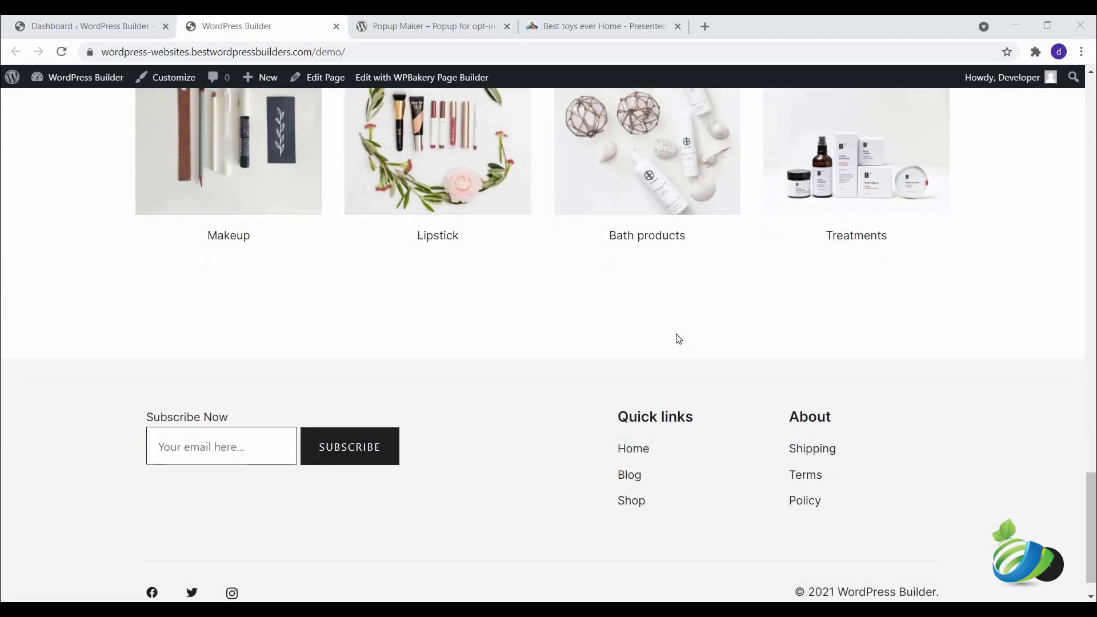
pyautogui.scroll(-1, 677, 339)
pyautogui.scroll(12, 695, 350)
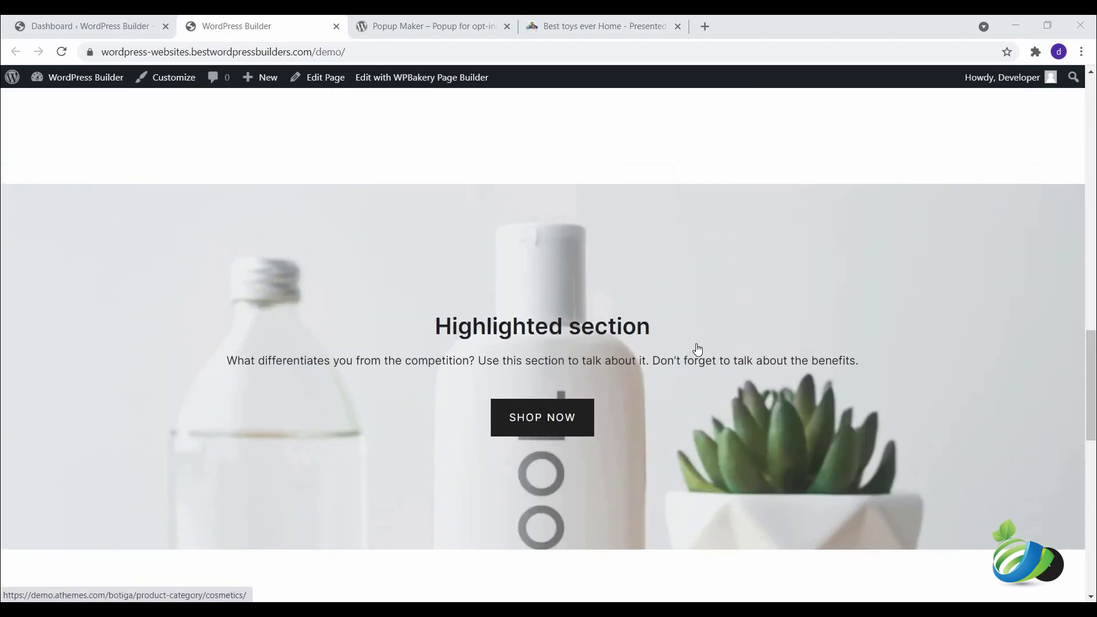
pyautogui.scroll(10, 696, 348)
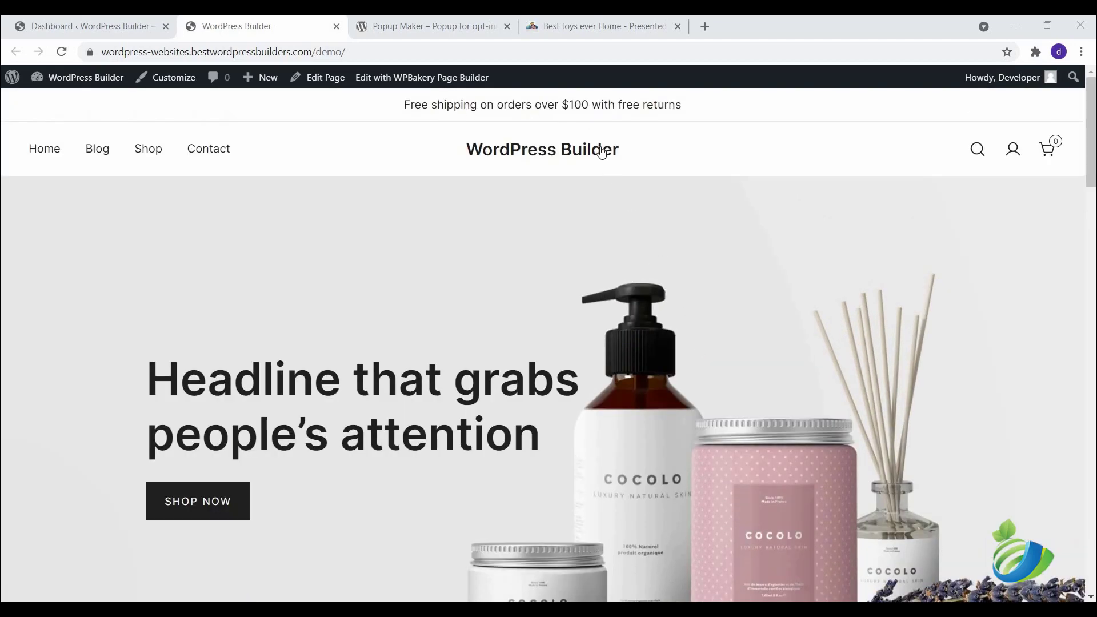
pyautogui.click(594, 27)
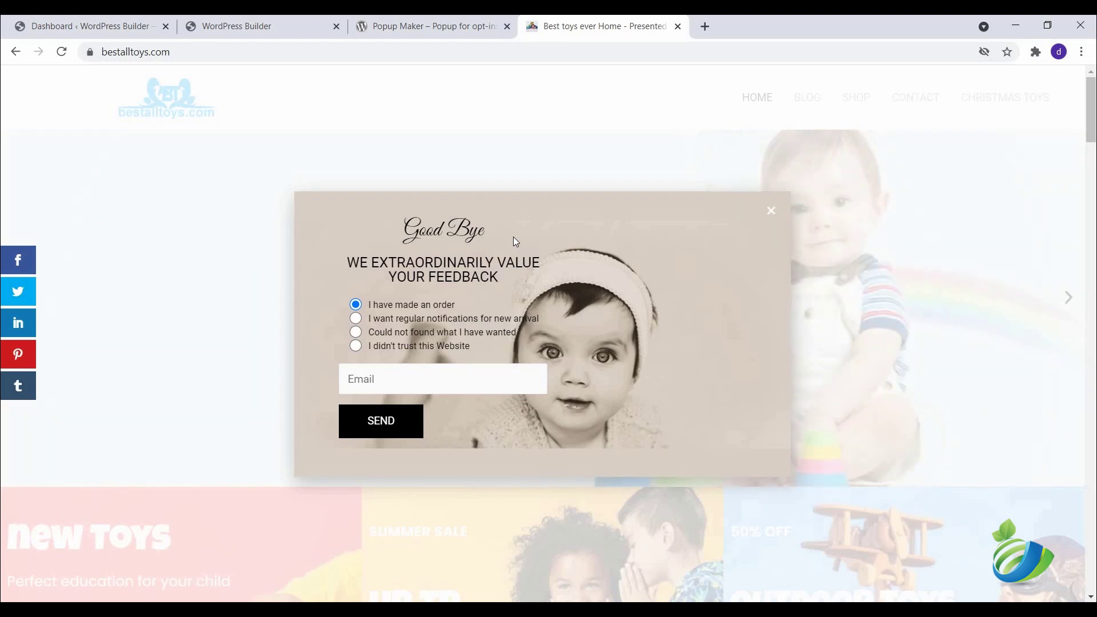
# Read through the Popup Maker plugin page, version 1.16.2 with 700,000+ active installations.
pyautogui.click(441, 26)
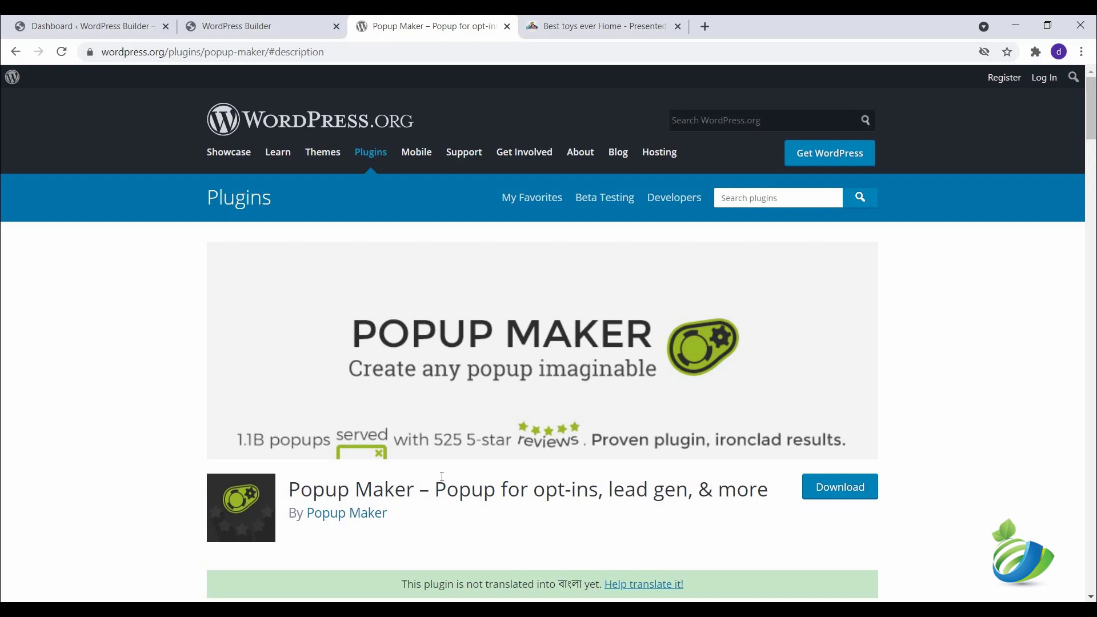
pyautogui.scroll(-3, 441, 476)
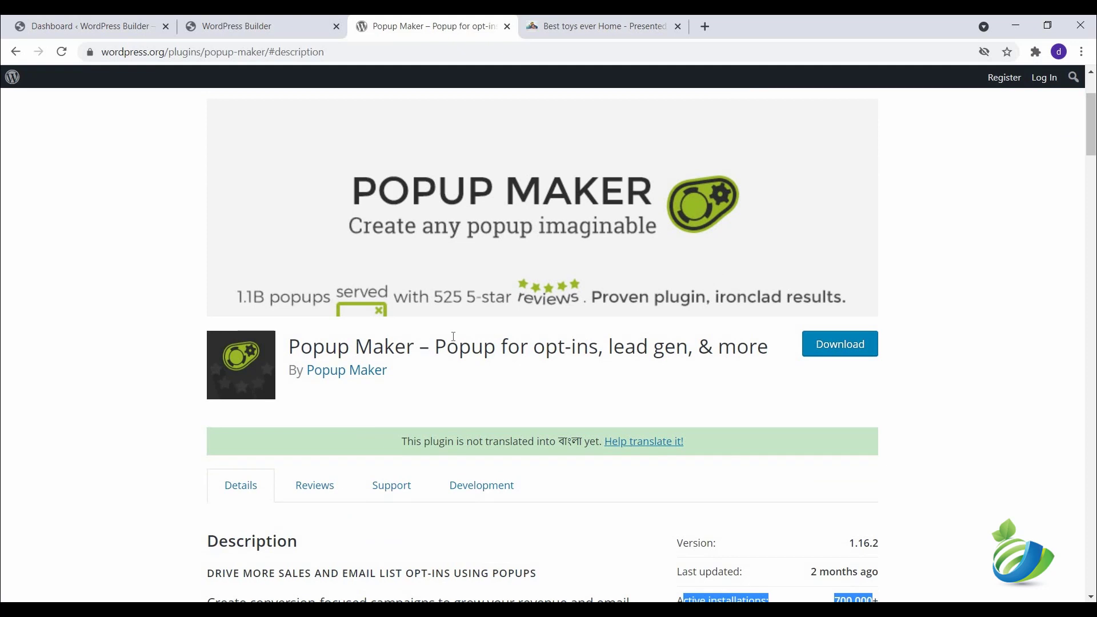
pyautogui.scroll(-3, 454, 335)
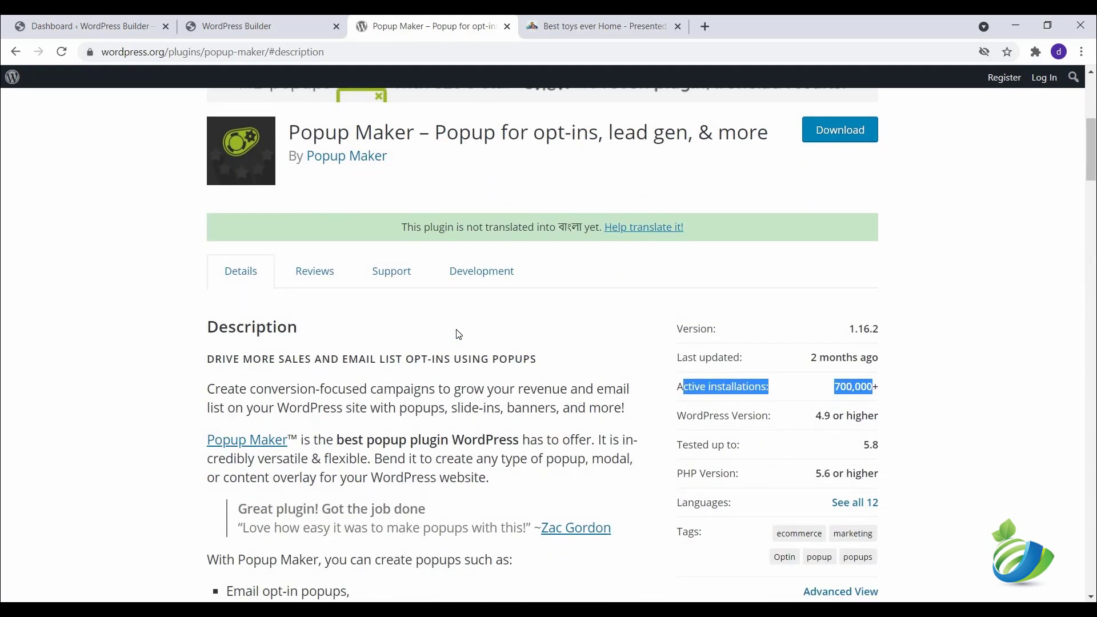
pyautogui.click(458, 335)
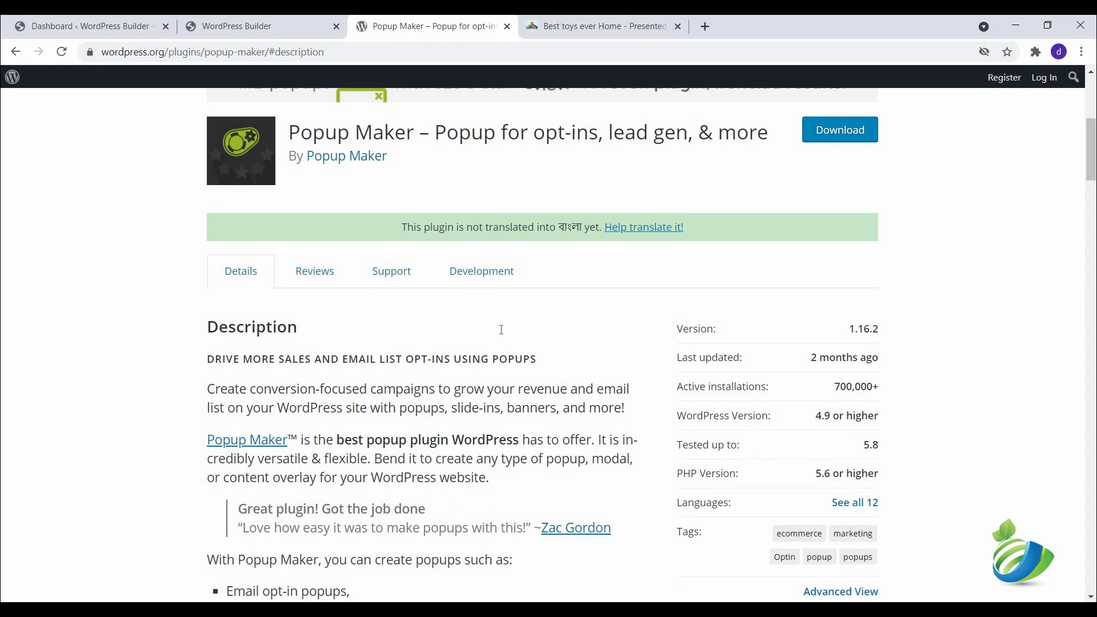
pyautogui.scroll(-1, 497, 327)
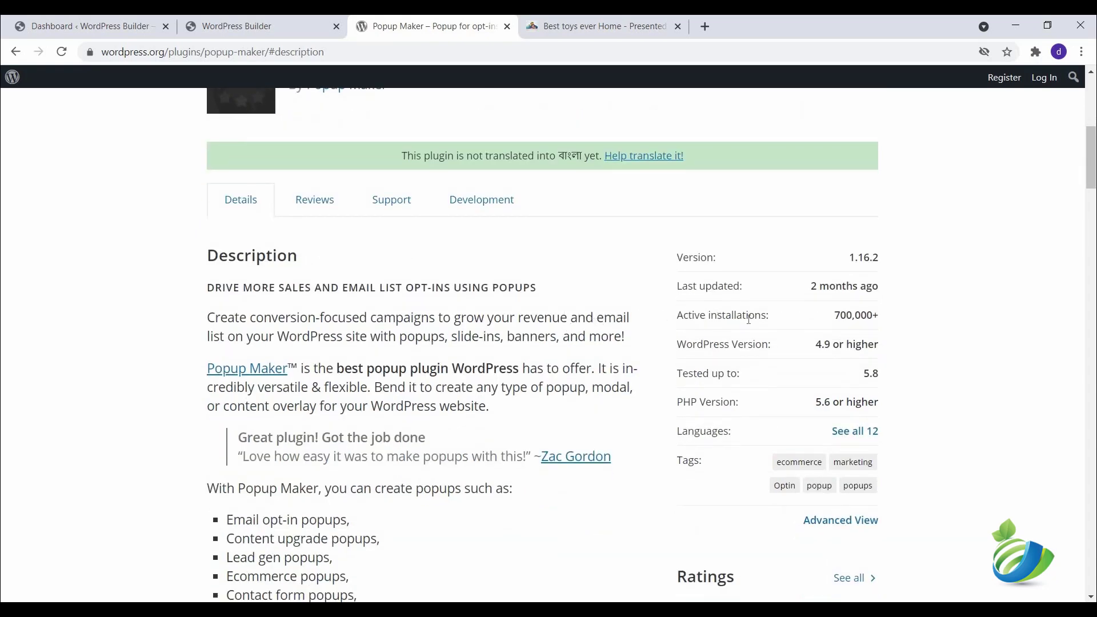
pyautogui.moveTo(669, 316); pyautogui.dragTo(900, 328)
pyautogui.click(879, 327)
pyautogui.scroll(4, 781, 330)
pyautogui.scroll(2, 782, 331)
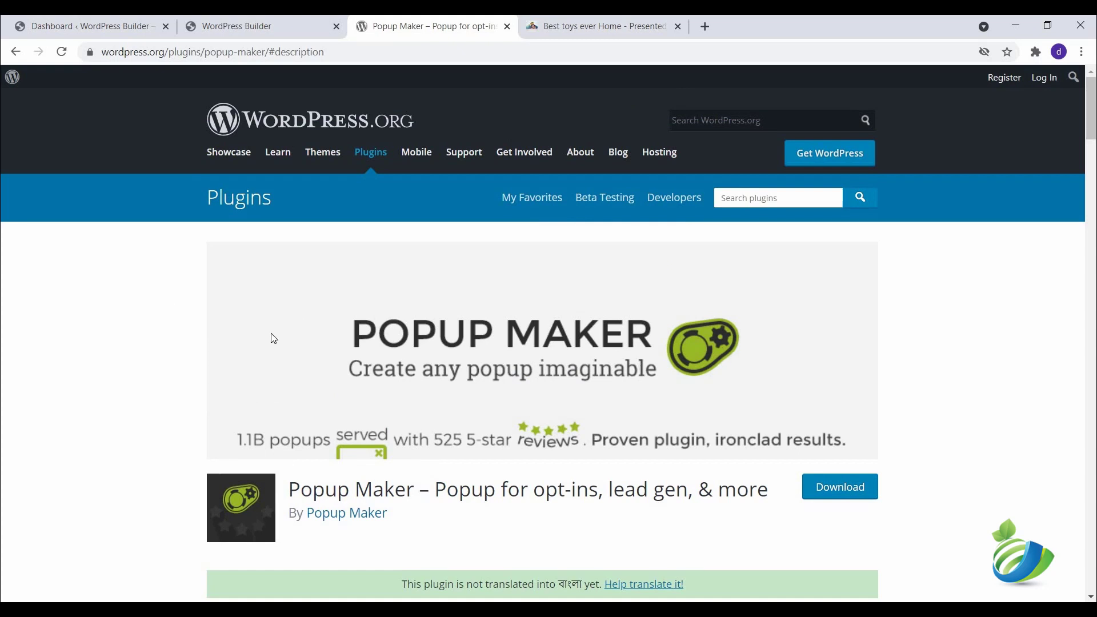
# Open Plugins > Add New in the dashboard and copy the Popup Maker plugin title.
pyautogui.click(64, 29)
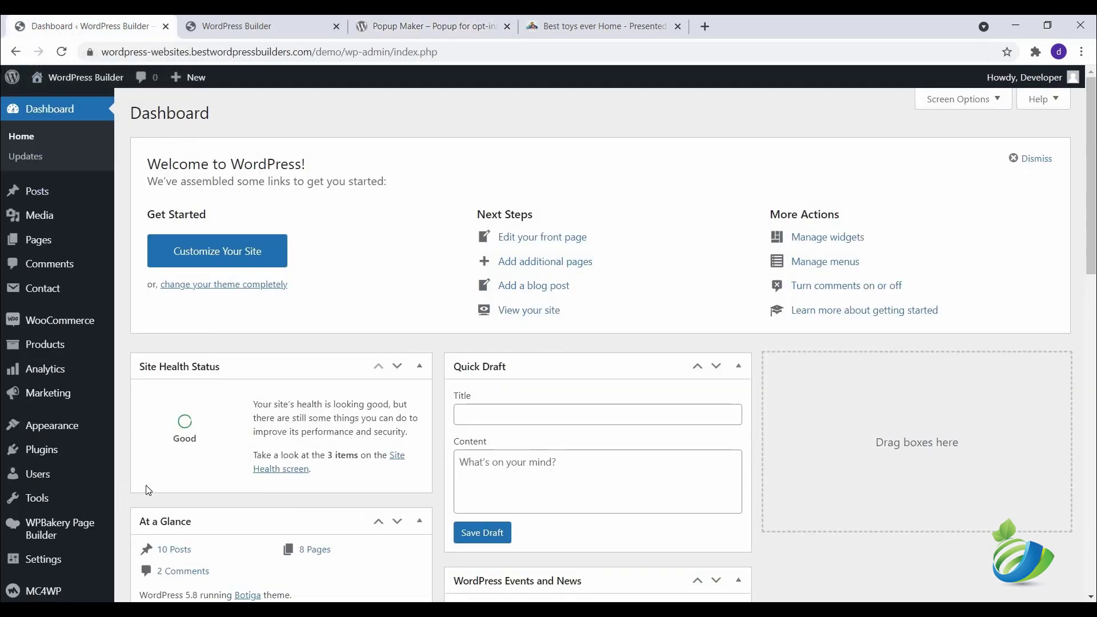
pyautogui.moveTo(56, 455)
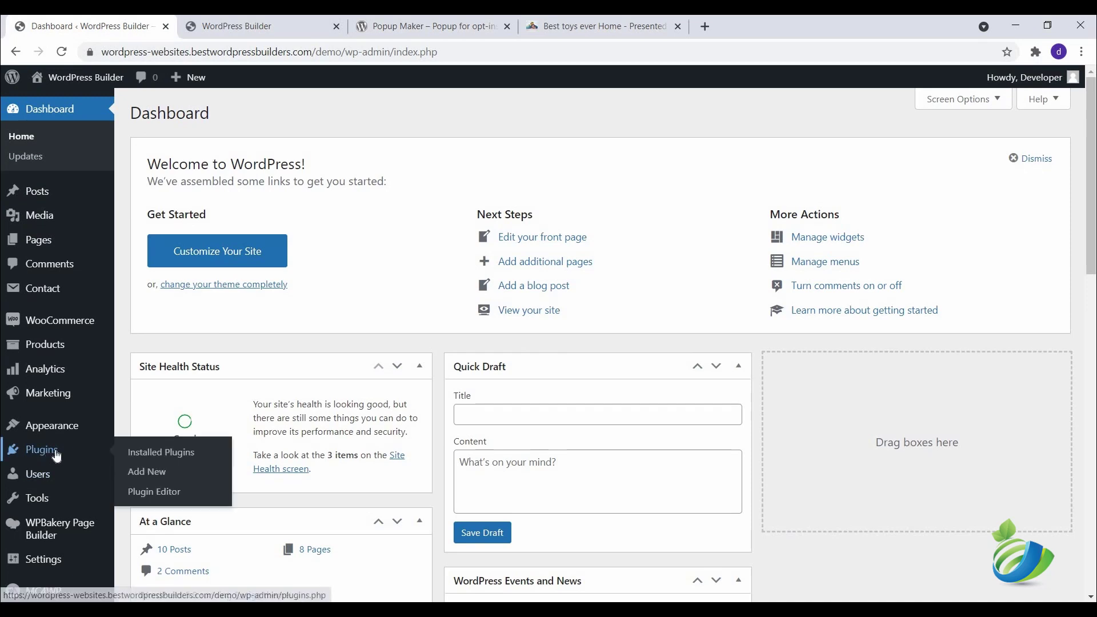
pyautogui.click(147, 471)
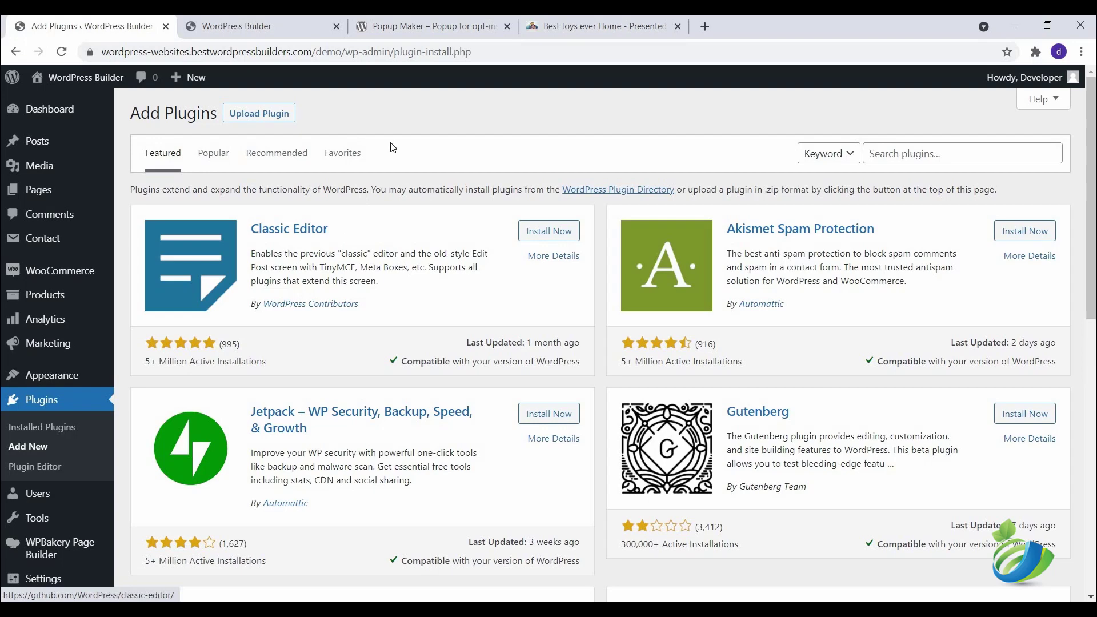
pyautogui.click(423, 26)
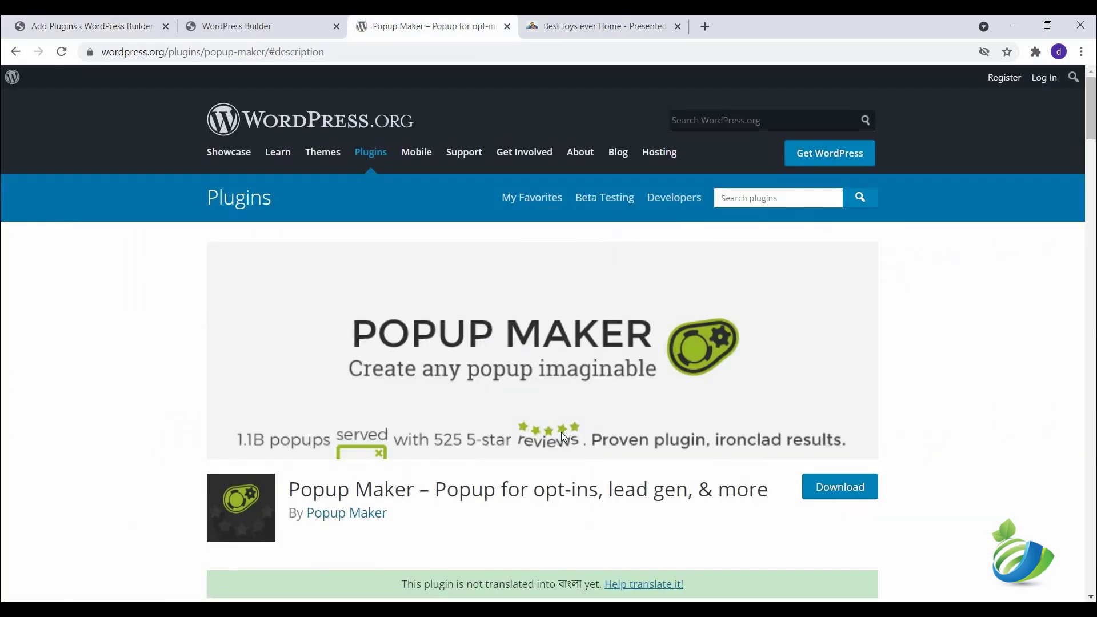
pyautogui.moveTo(769, 489); pyautogui.dragTo(288, 486)
pyautogui.rightClick(295, 484)
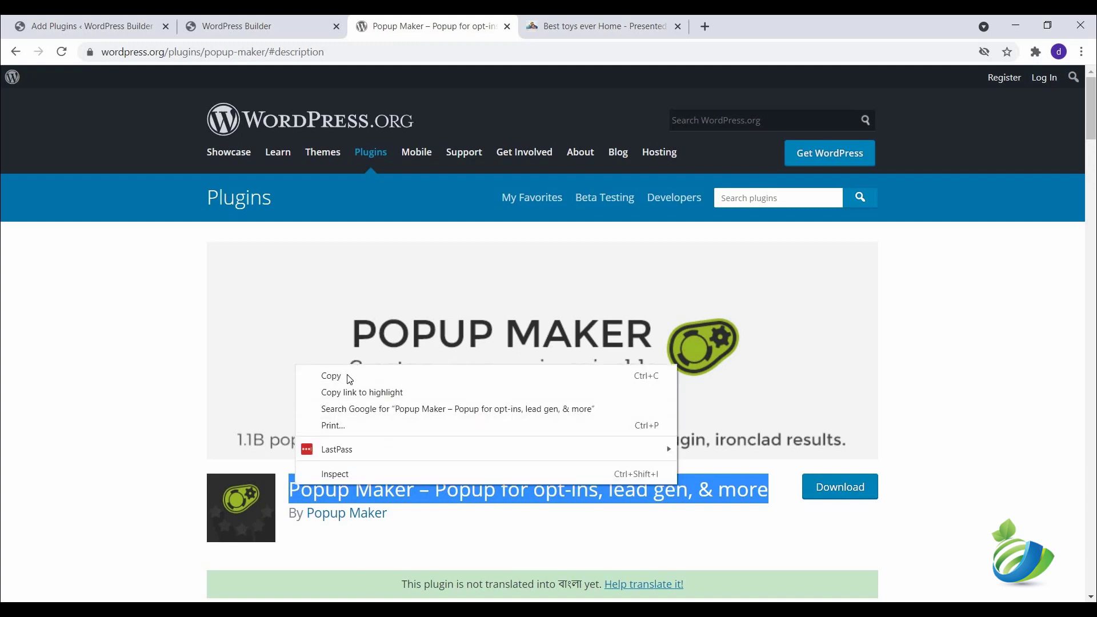
pyautogui.click(331, 375)
# Search the plugin directory for 'popup maker'.
pyautogui.click(91, 27)
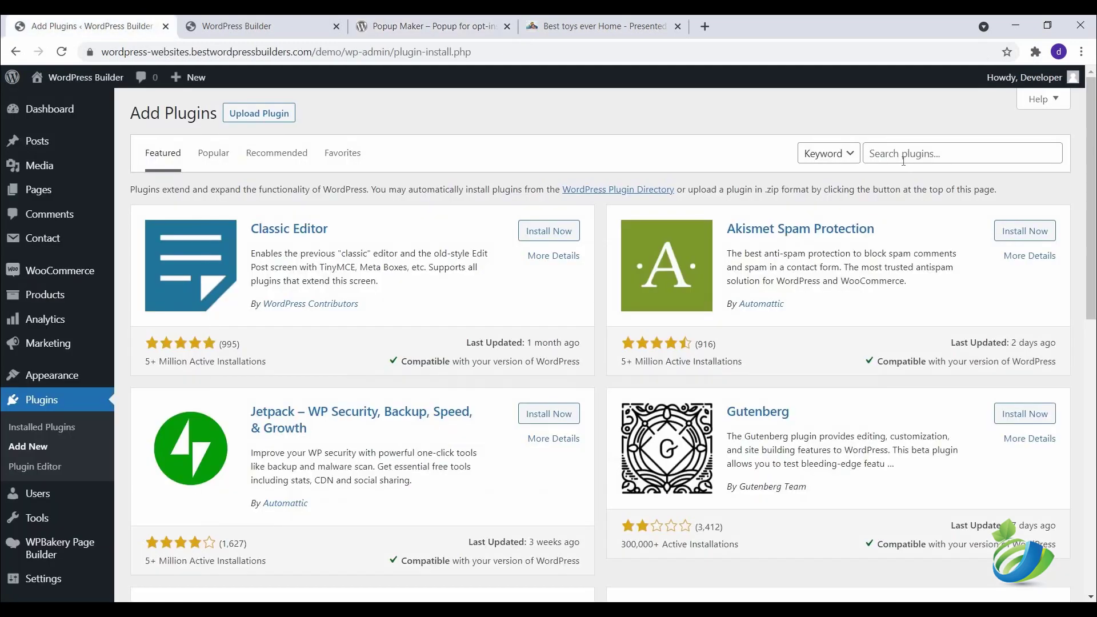
pyautogui.click(903, 153)
pyautogui.rightClick(902, 153)
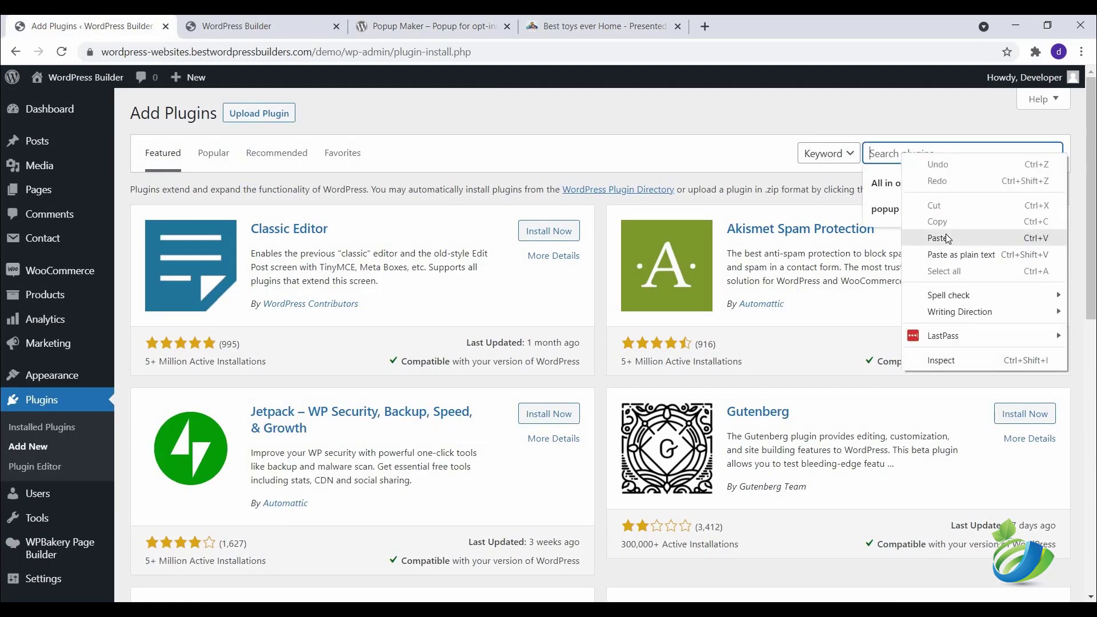
pyautogui.click(949, 239)
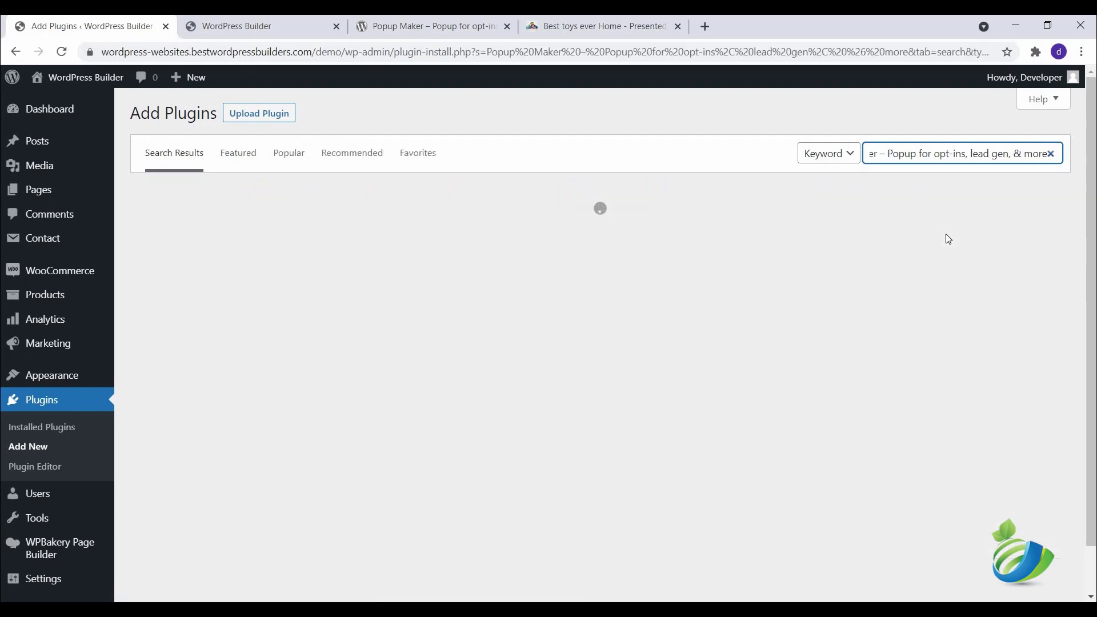
pyautogui.click(1050, 153)
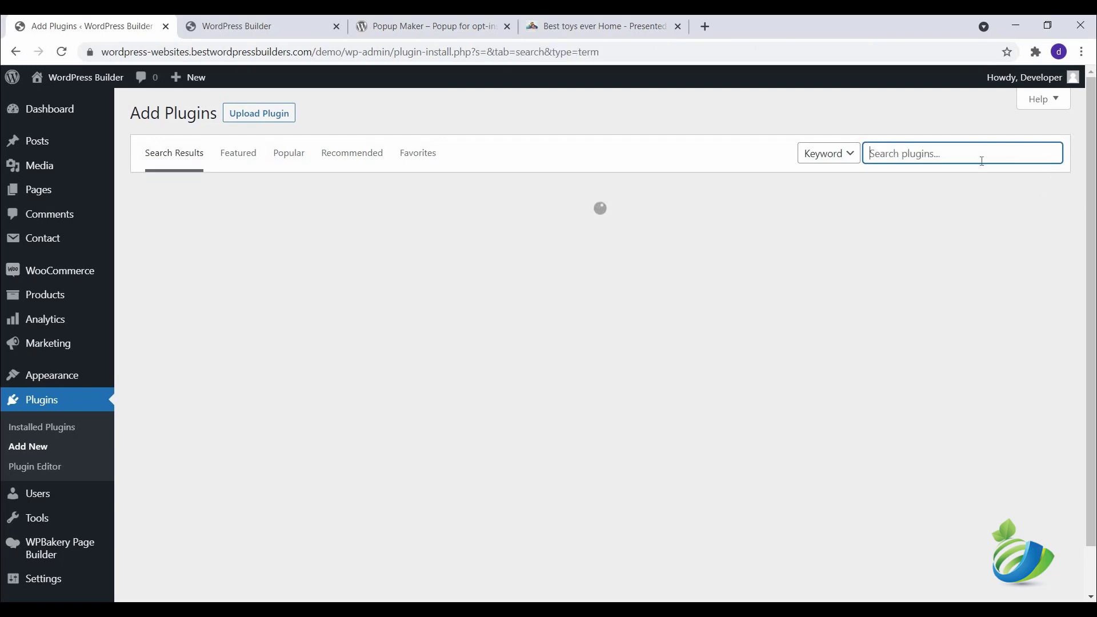
pyautogui.write('popu')
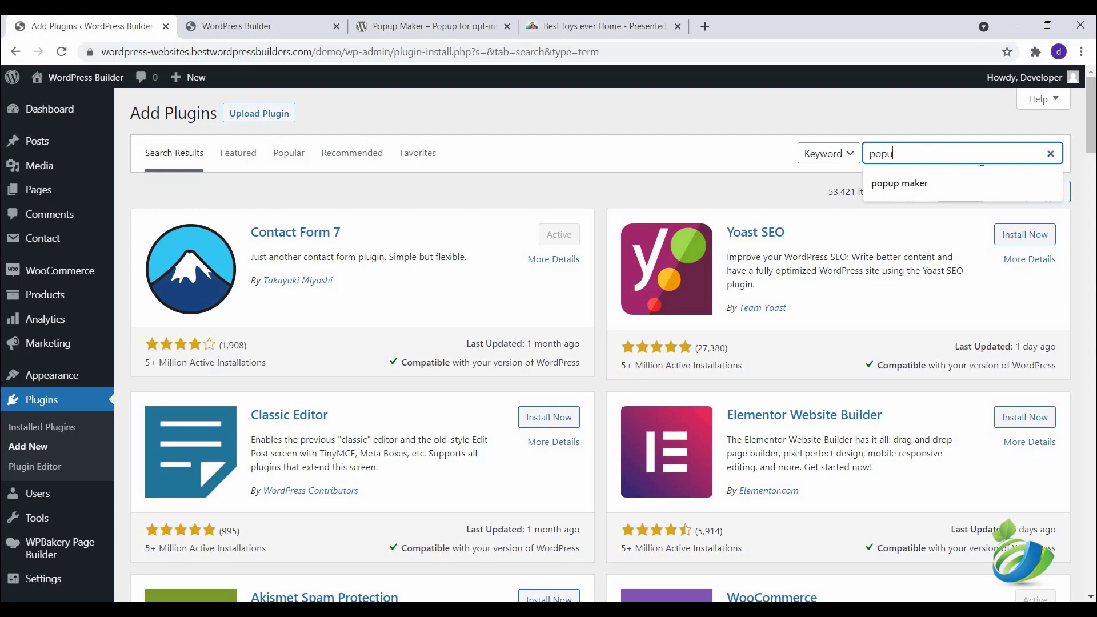
pyautogui.write('p maker')
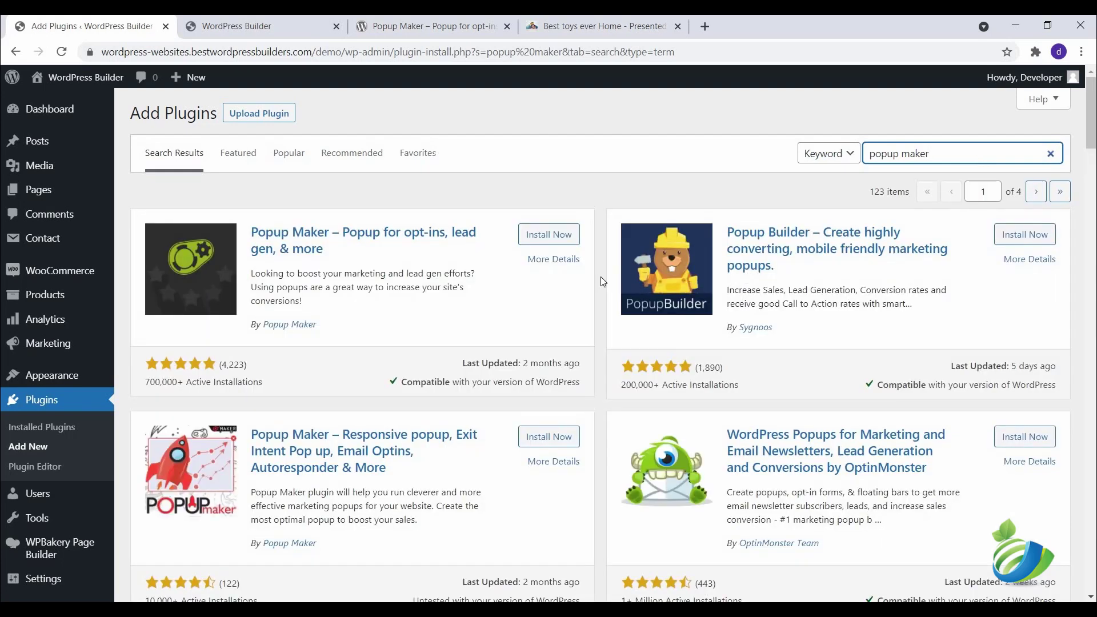
# Install and activate Popup Maker, then view its Popups list with the example announcement popup.
pyautogui.click(550, 237)
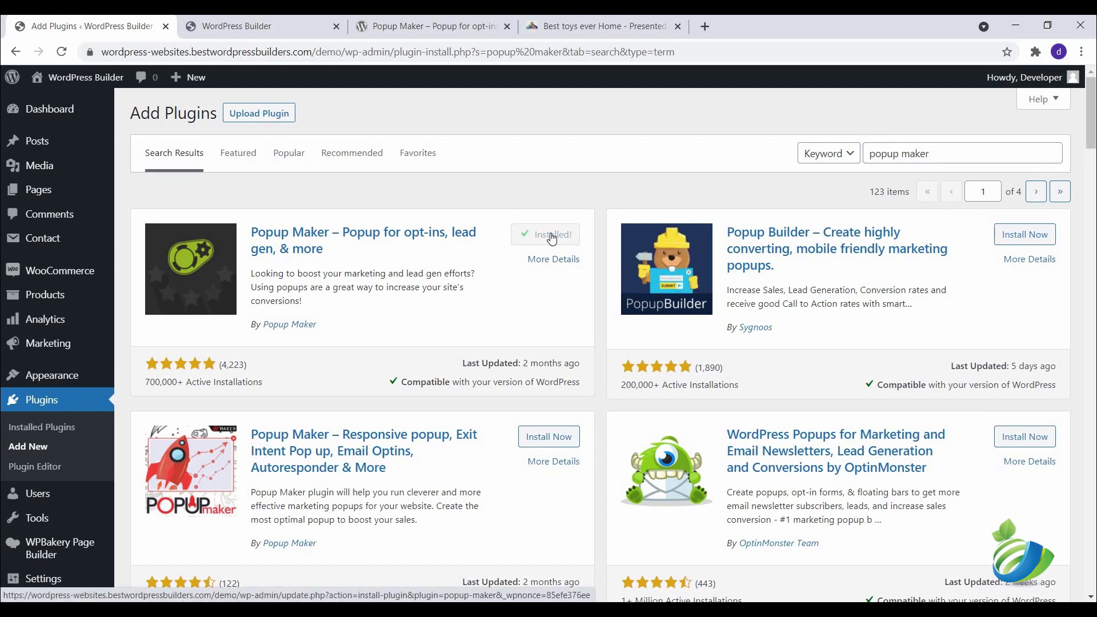
pyautogui.click(552, 237)
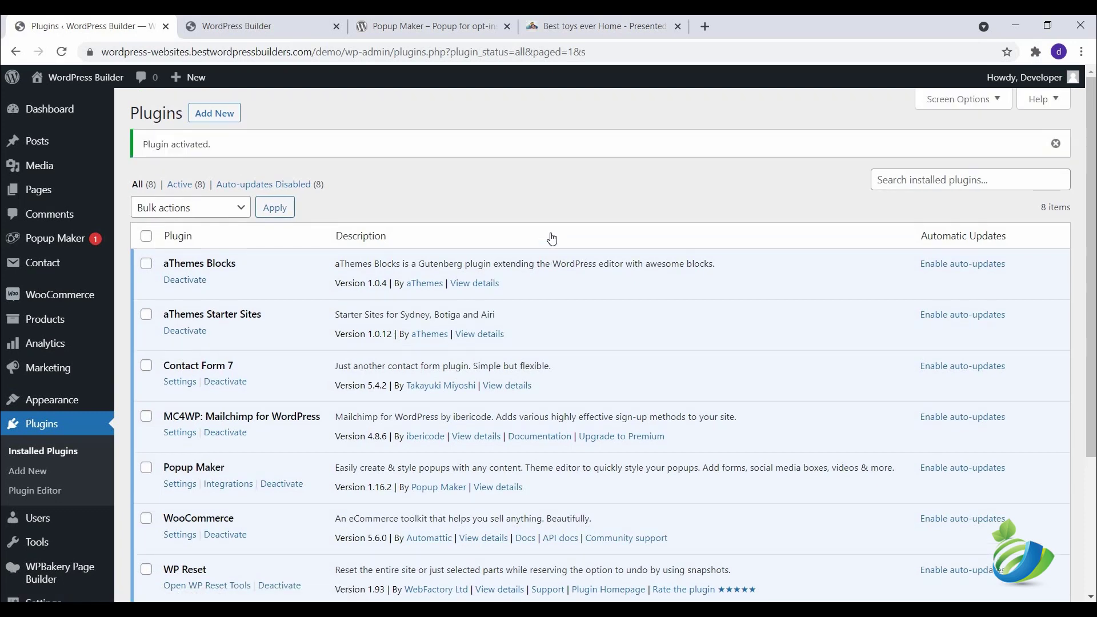
pyautogui.click(53, 249)
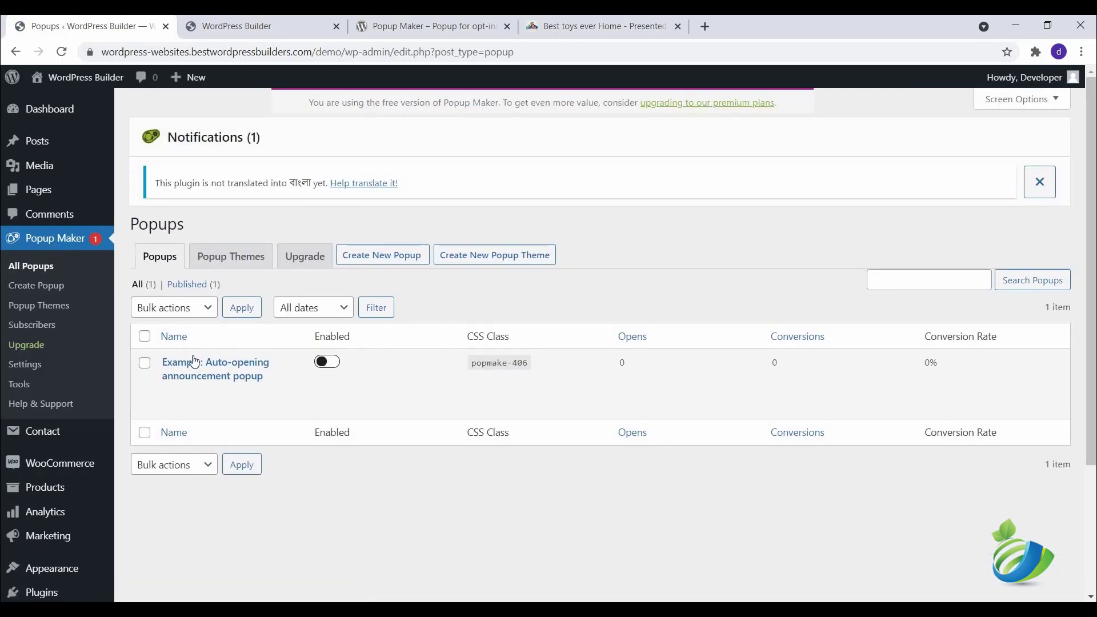
pyautogui.moveTo(204, 387)
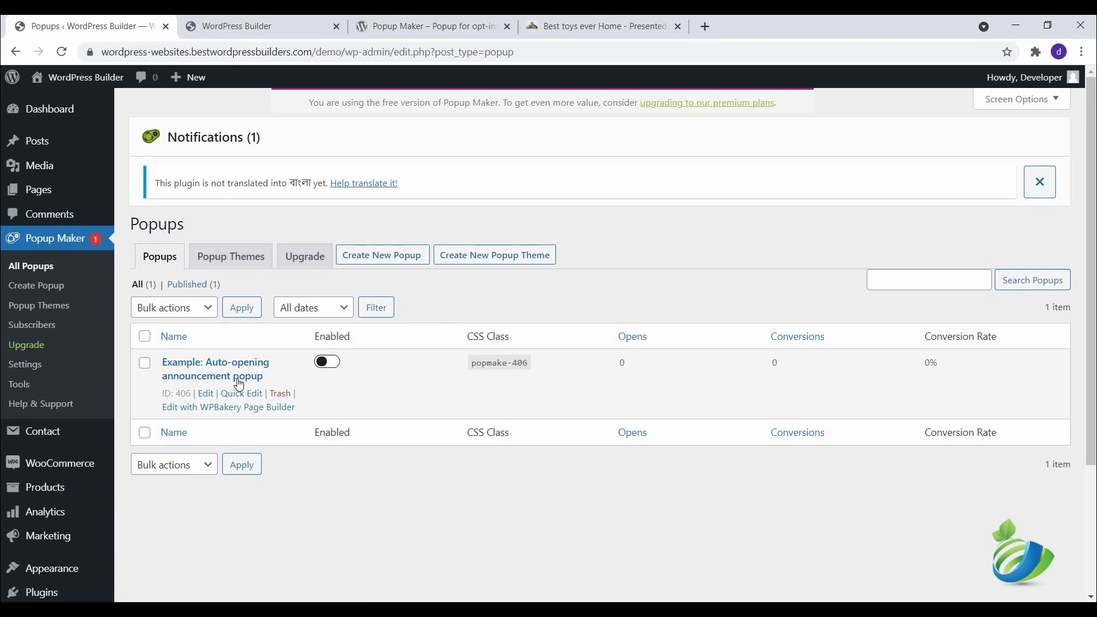
# Create a new popup titled 'Newsletter' and switch it to the WPBakery backend builder.
pyautogui.click(364, 261)
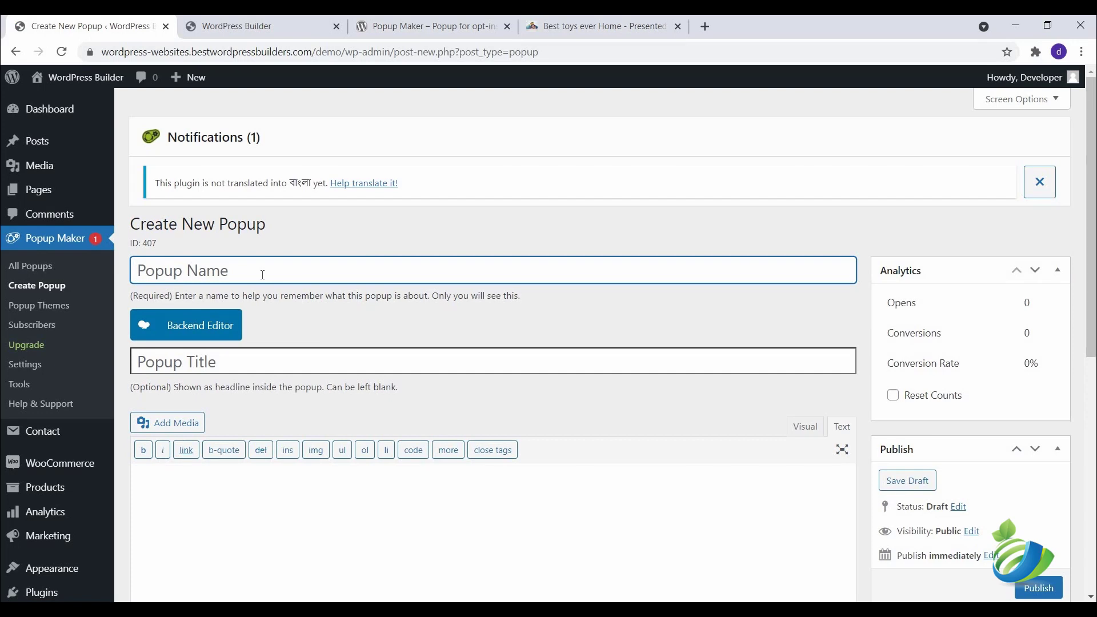
pyautogui.write('News')
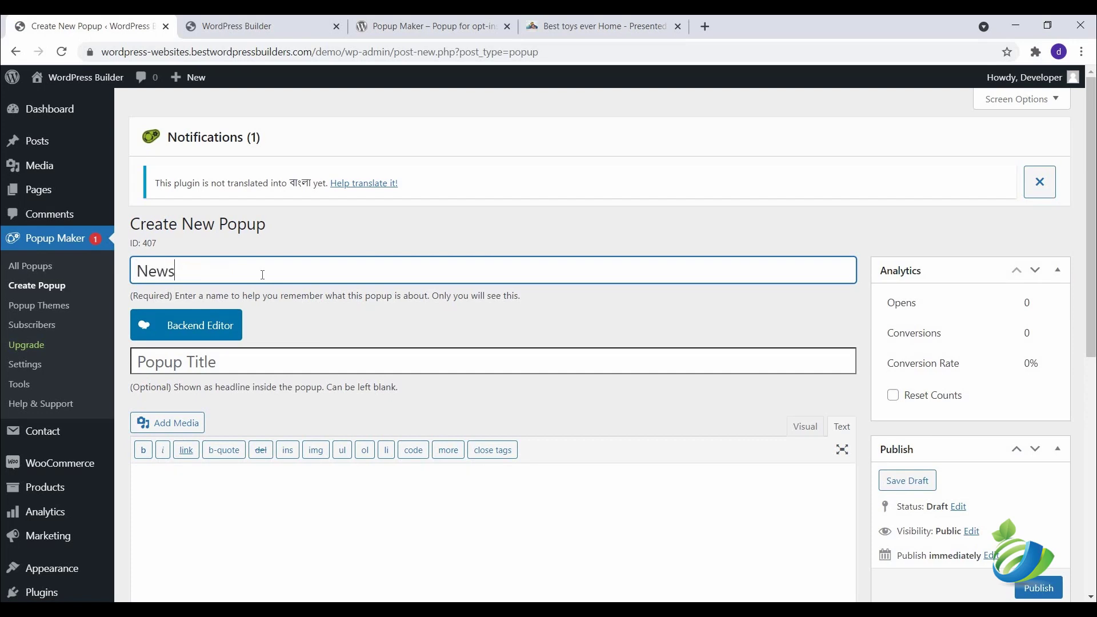
pyautogui.write('letter')
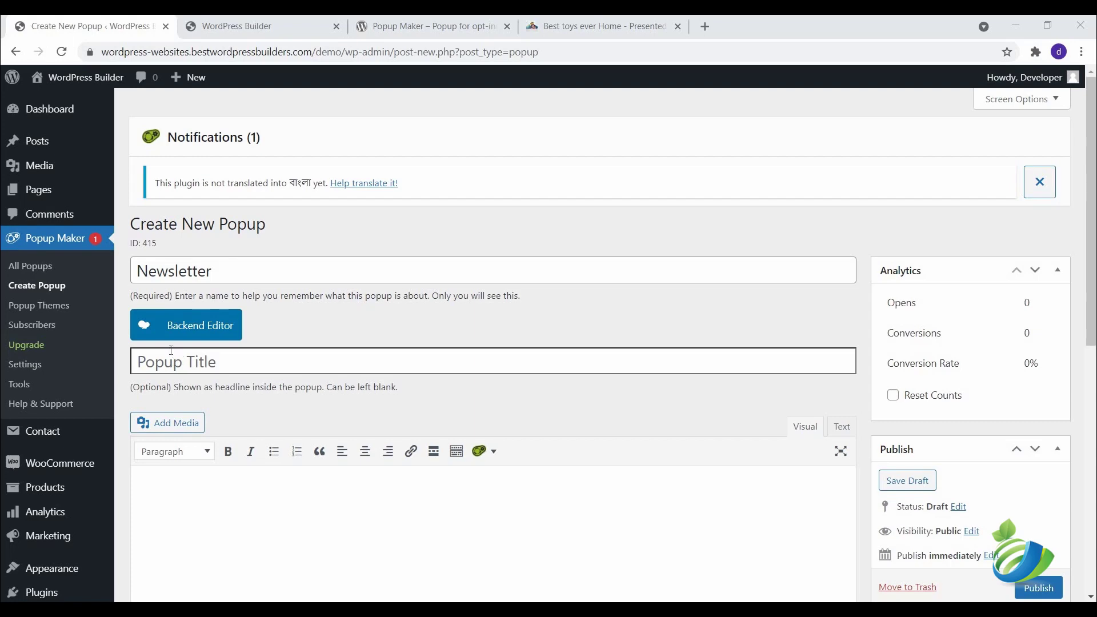
pyautogui.click(210, 333)
pyautogui.scroll(-3, 302, 380)
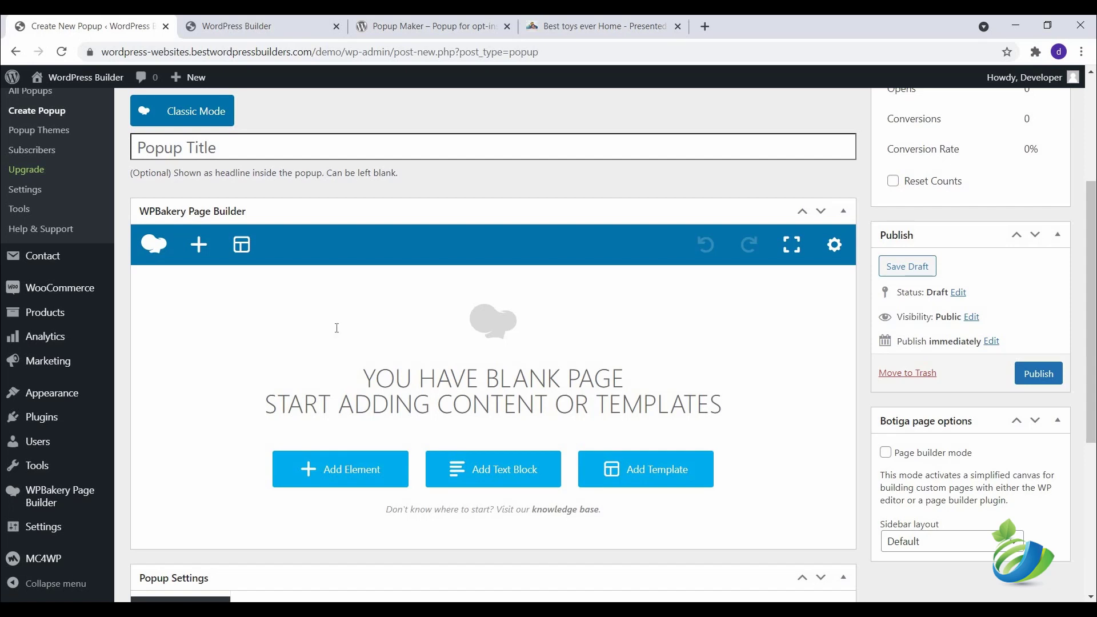
# Add a Single Image element using the soap bottle and jar photo from the Media Library.
pyautogui.scroll(-1, 337, 329)
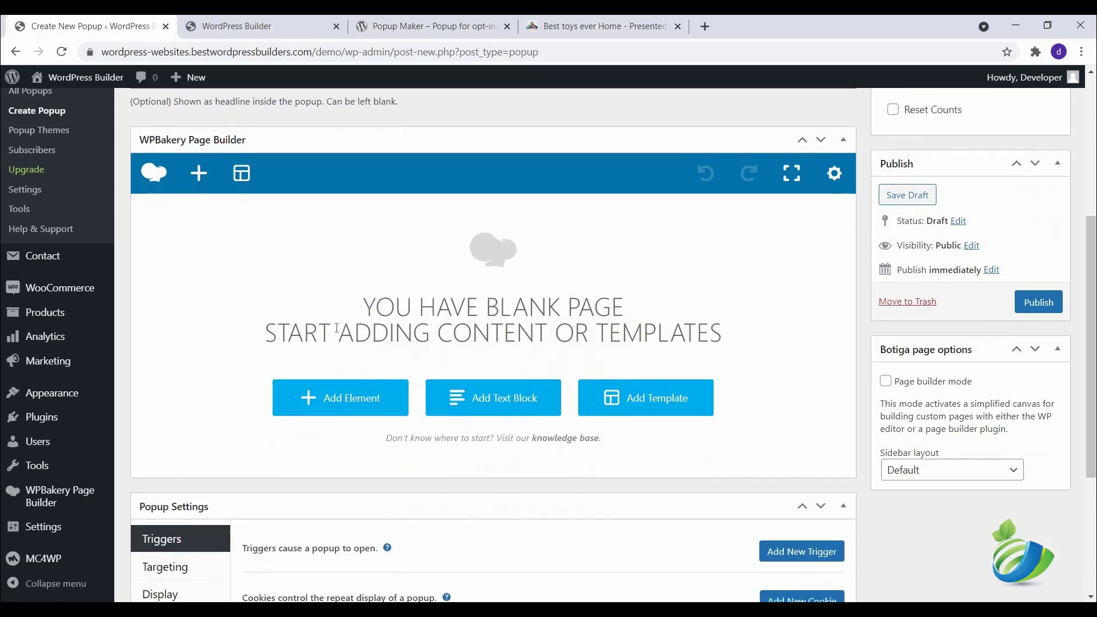
pyautogui.click(332, 406)
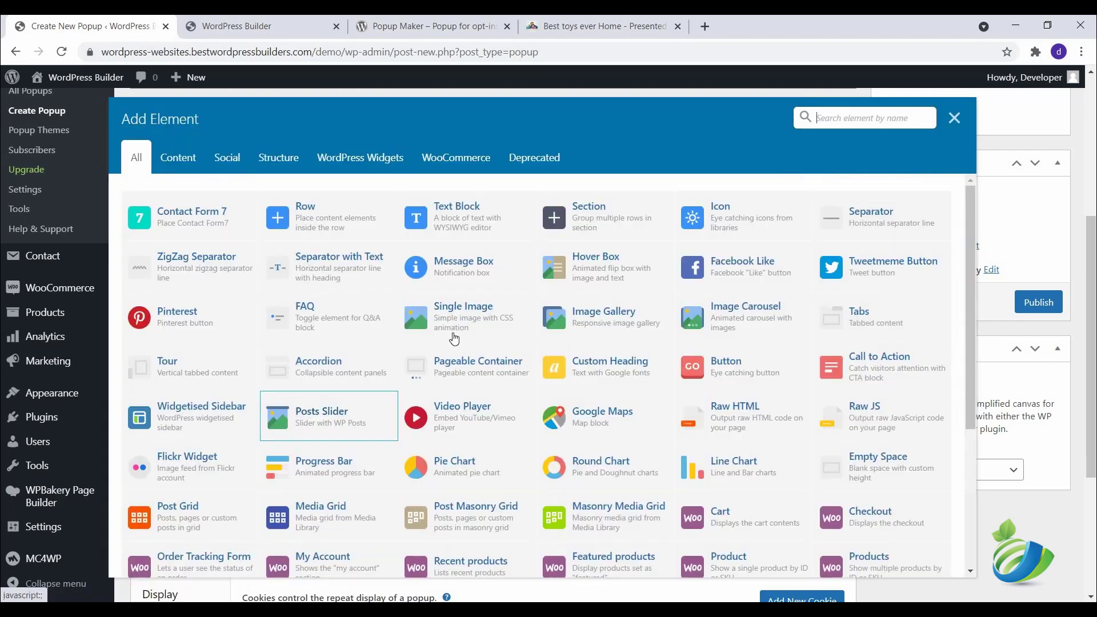
pyautogui.click(465, 320)
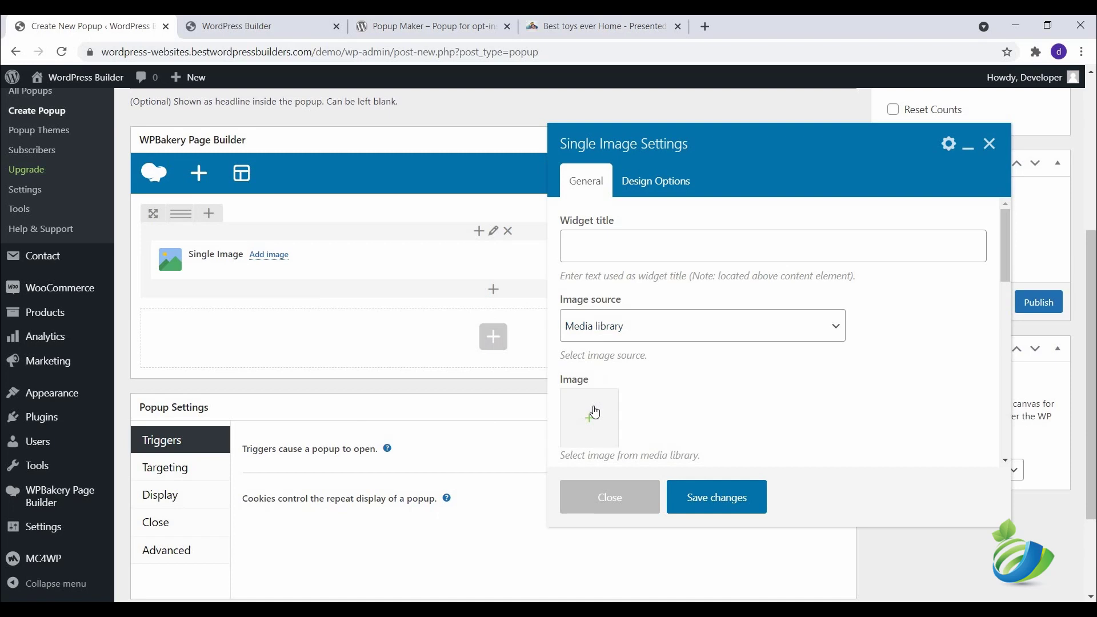
pyautogui.click(593, 406)
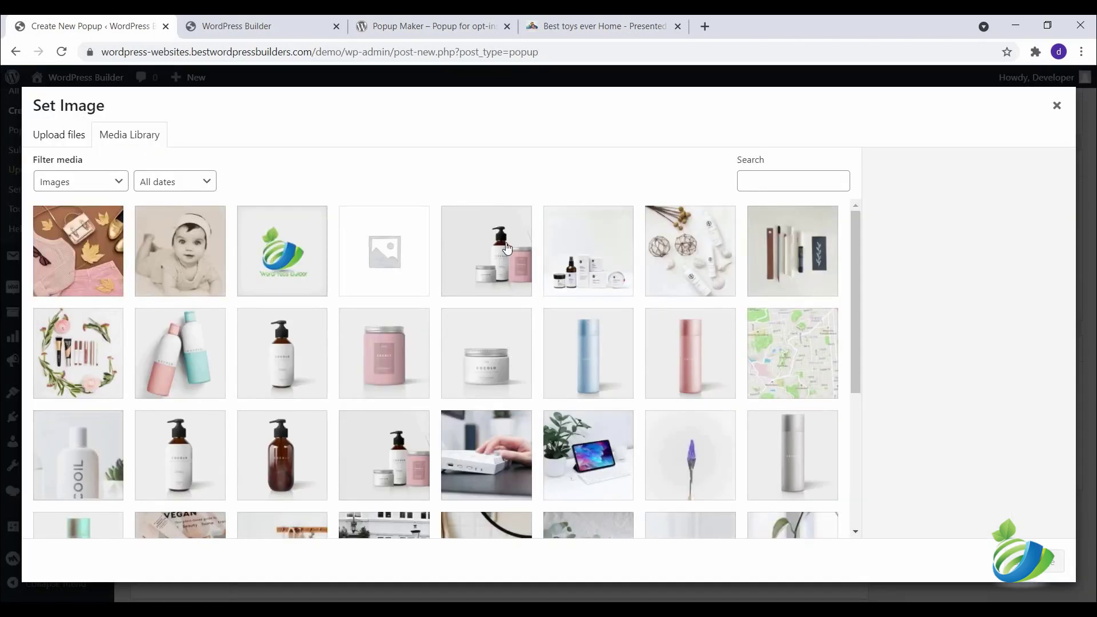
pyautogui.click(506, 247)
# Set the image size to full and alignment to Center, then save.
pyautogui.scroll(-3, 642, 372)
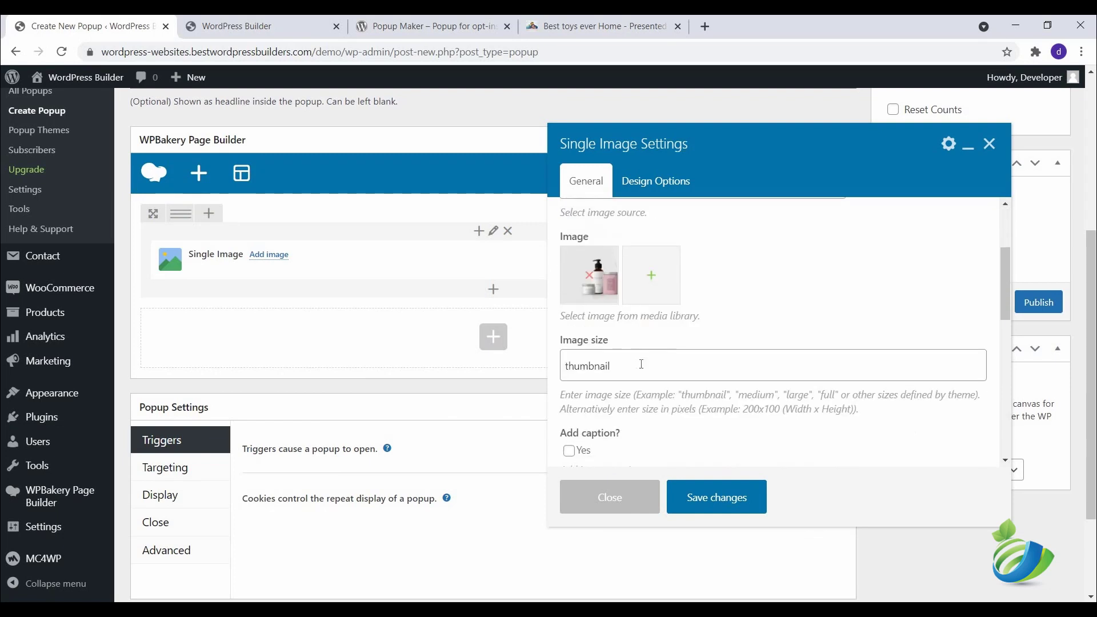
pyautogui.click(595, 366)
pyautogui.doubleClick(571, 359)
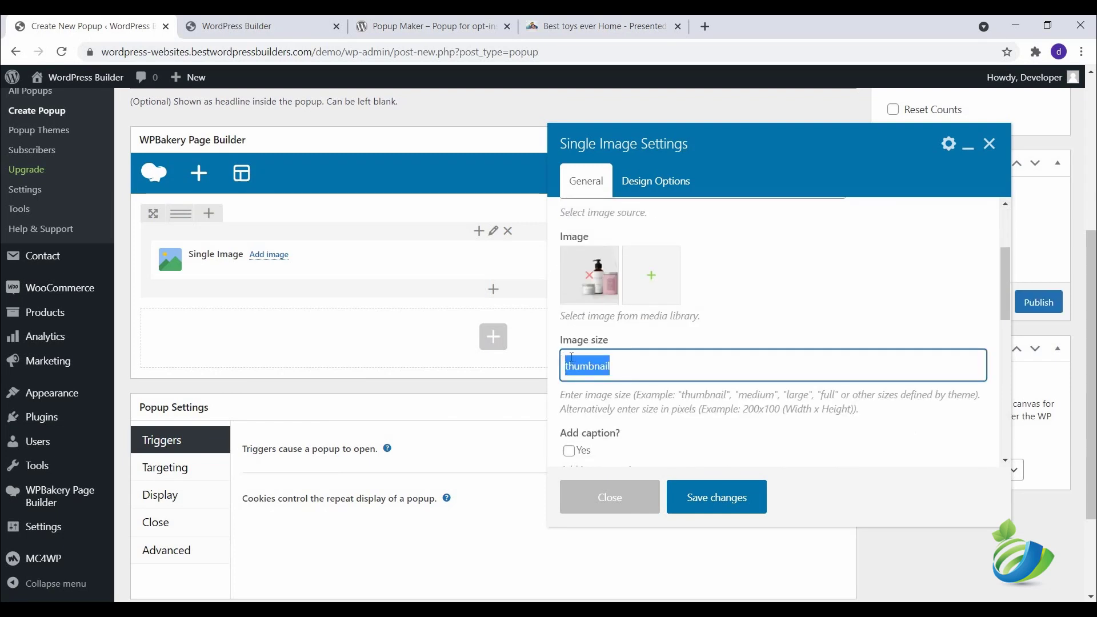
pyautogui.write('f')
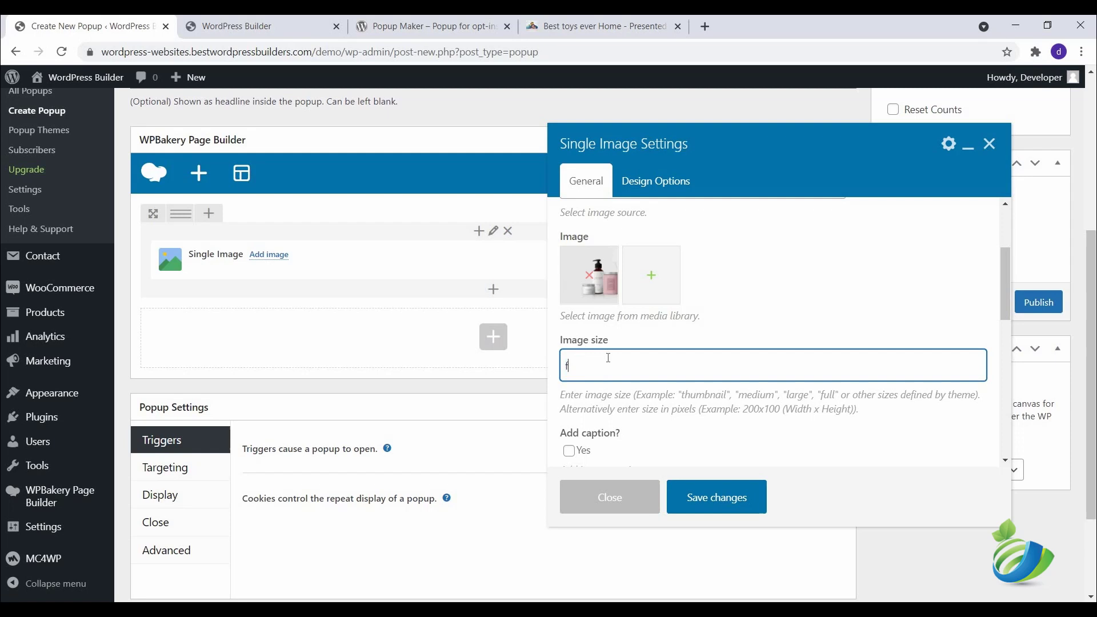
pyautogui.write('ull')
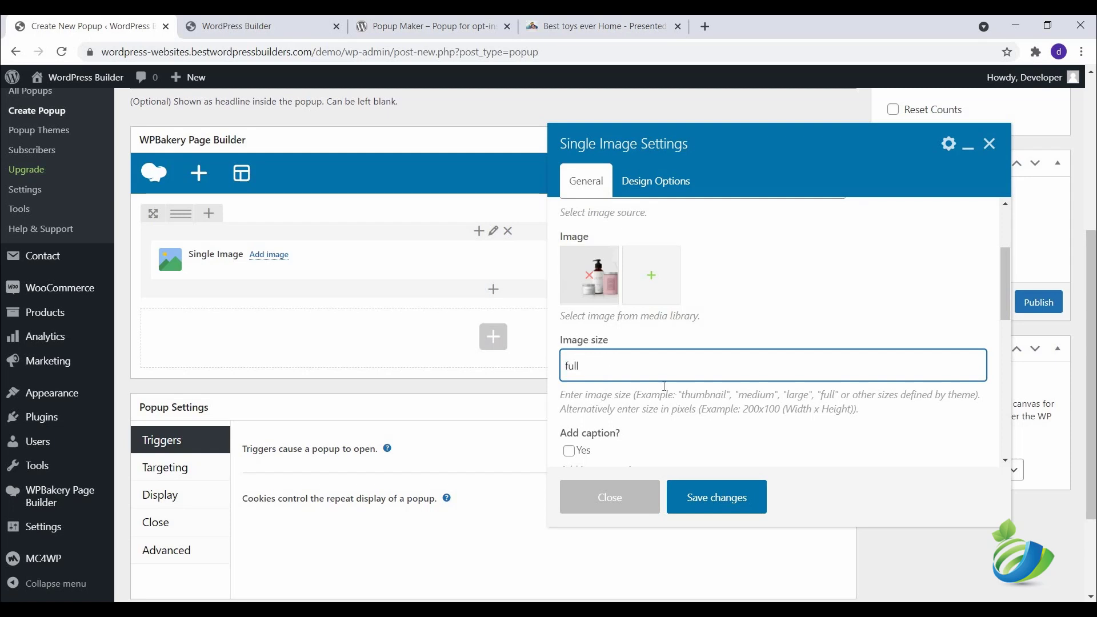
pyautogui.scroll(-3, 662, 388)
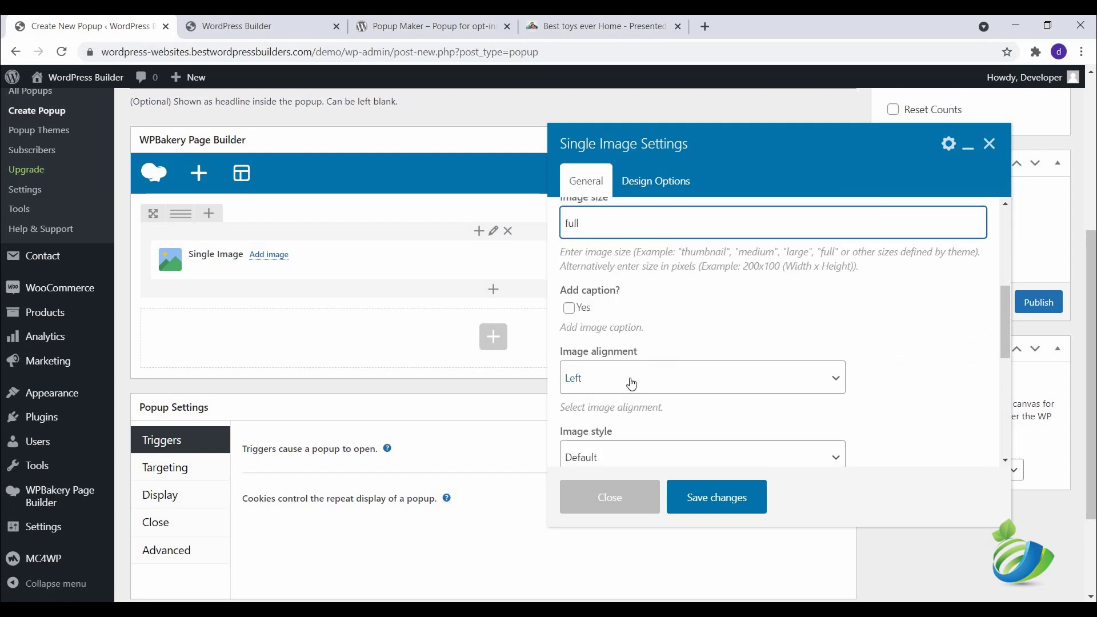
pyautogui.click(631, 383)
pyautogui.click(635, 433)
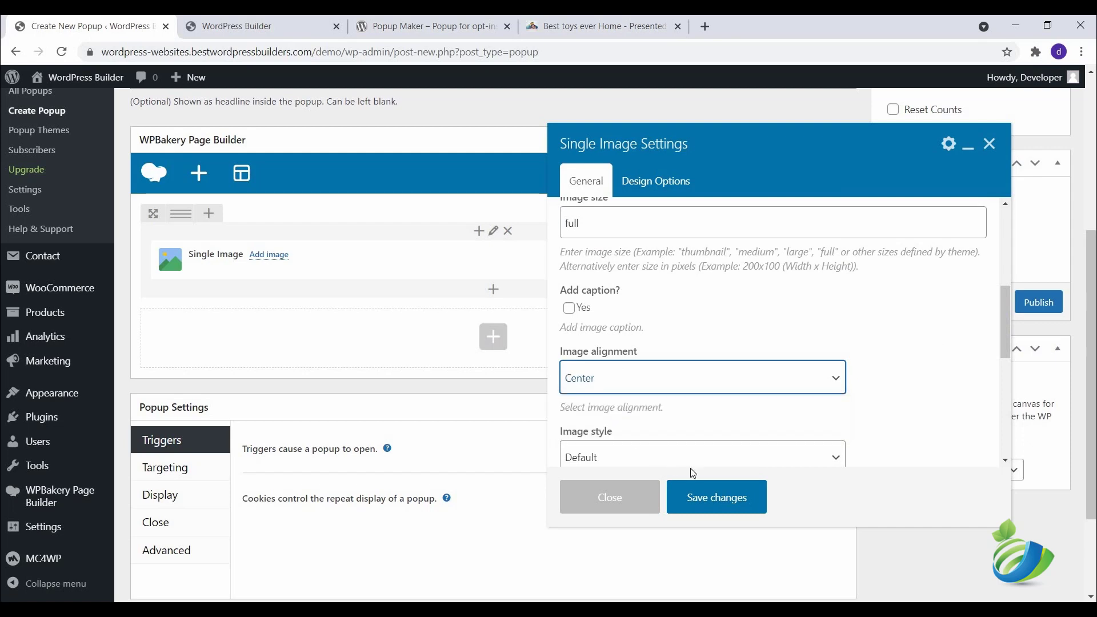
pyautogui.click(714, 507)
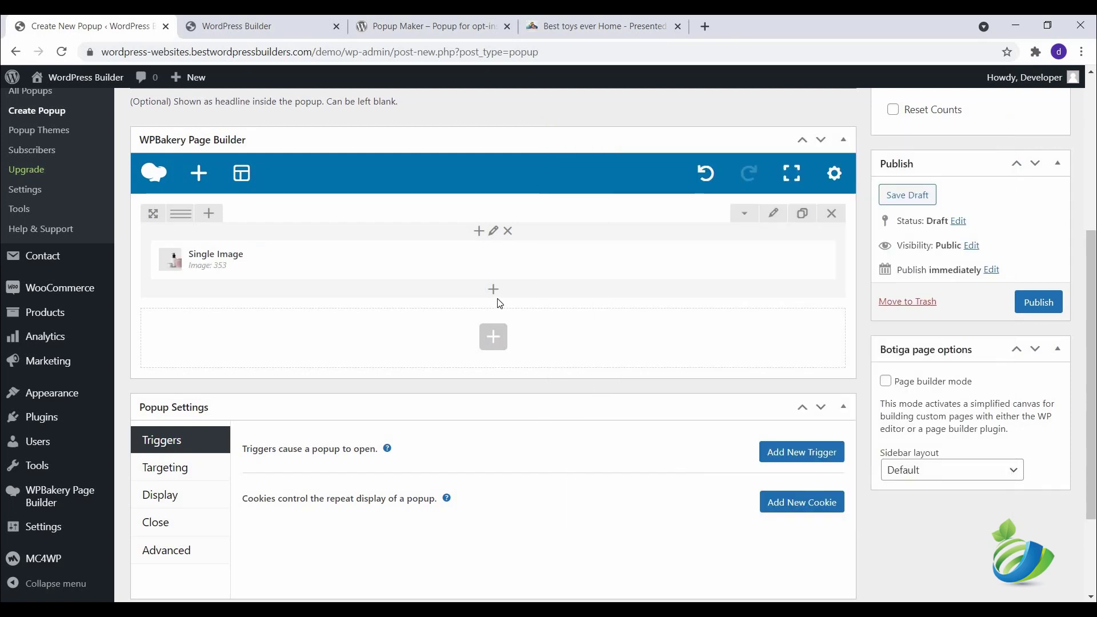
# Add a Text Block reading 'Receive our newsletter on the latest deals & offers'.
pyautogui.scroll(-1, 560, 327)
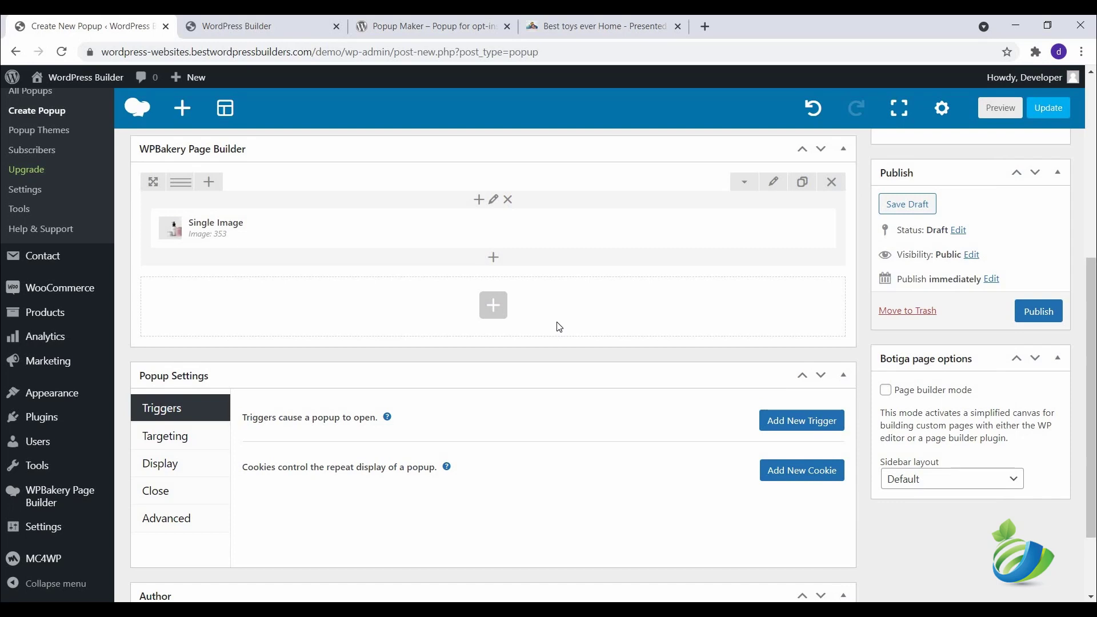
pyautogui.click(494, 264)
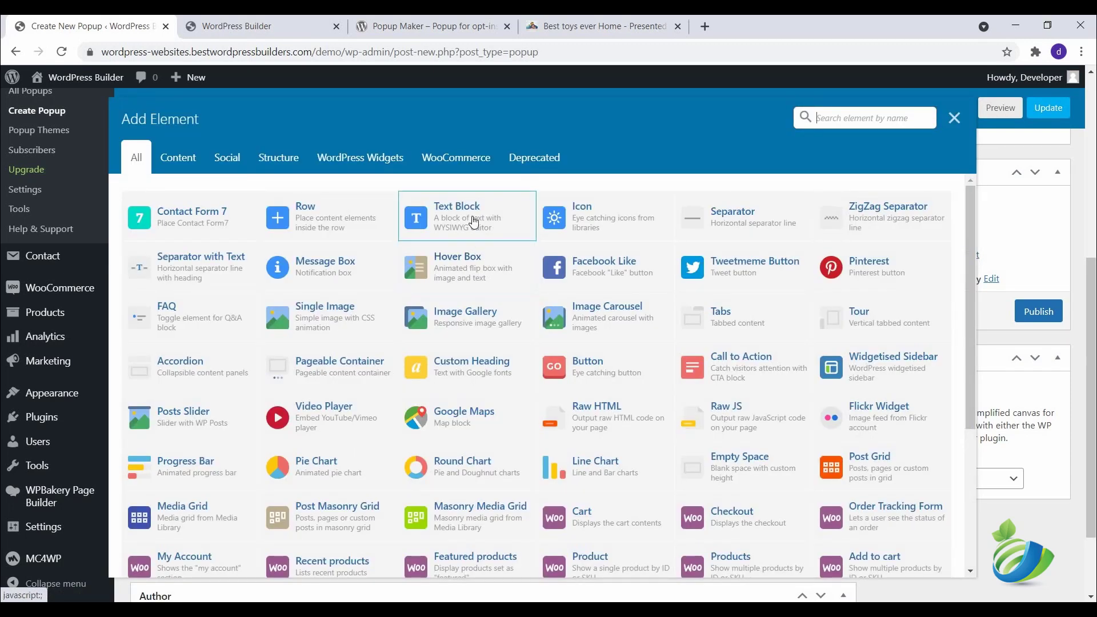
pyautogui.click(503, 233)
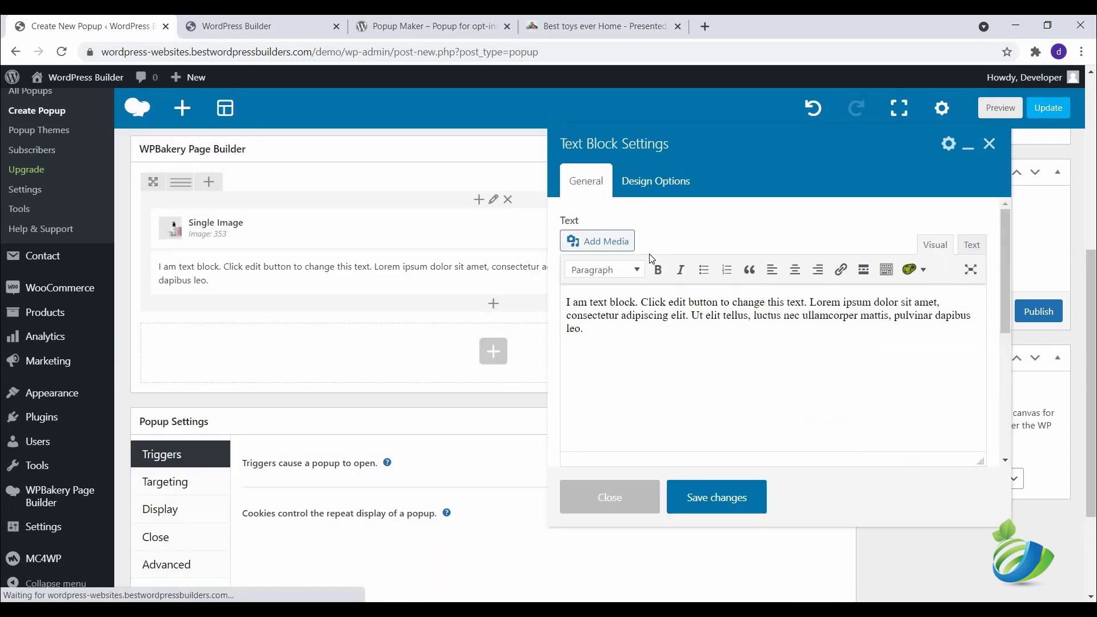
pyautogui.hotkey('shift', 'Up')
pyautogui.hotkey('shift', 'Up')
pyautogui.hotkey('shift', 'Up')
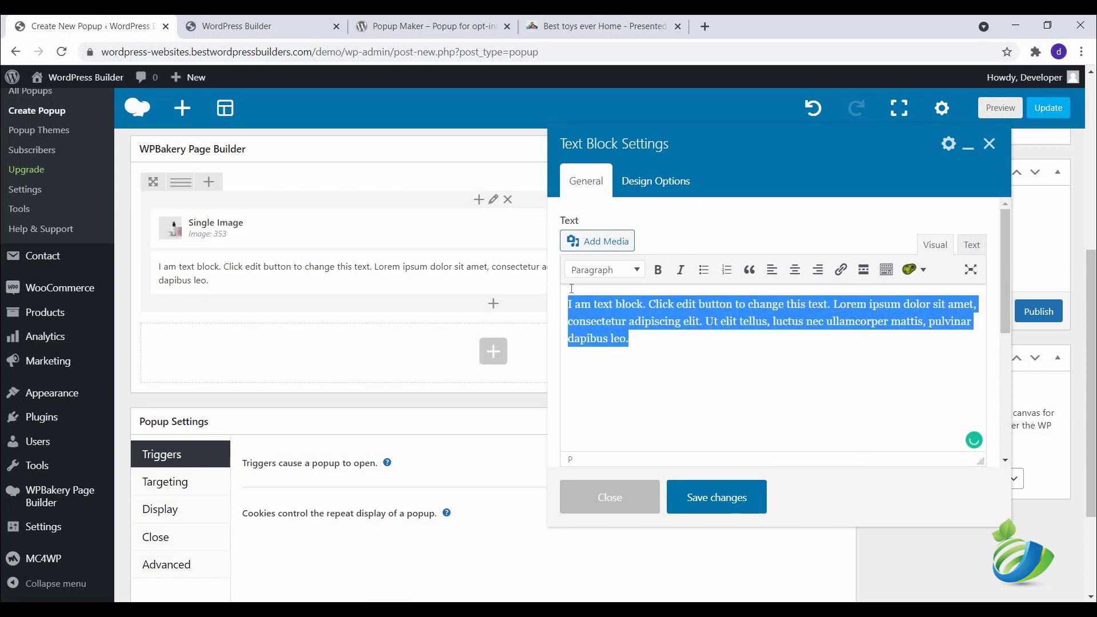
pyautogui.write('Receive our newsle')
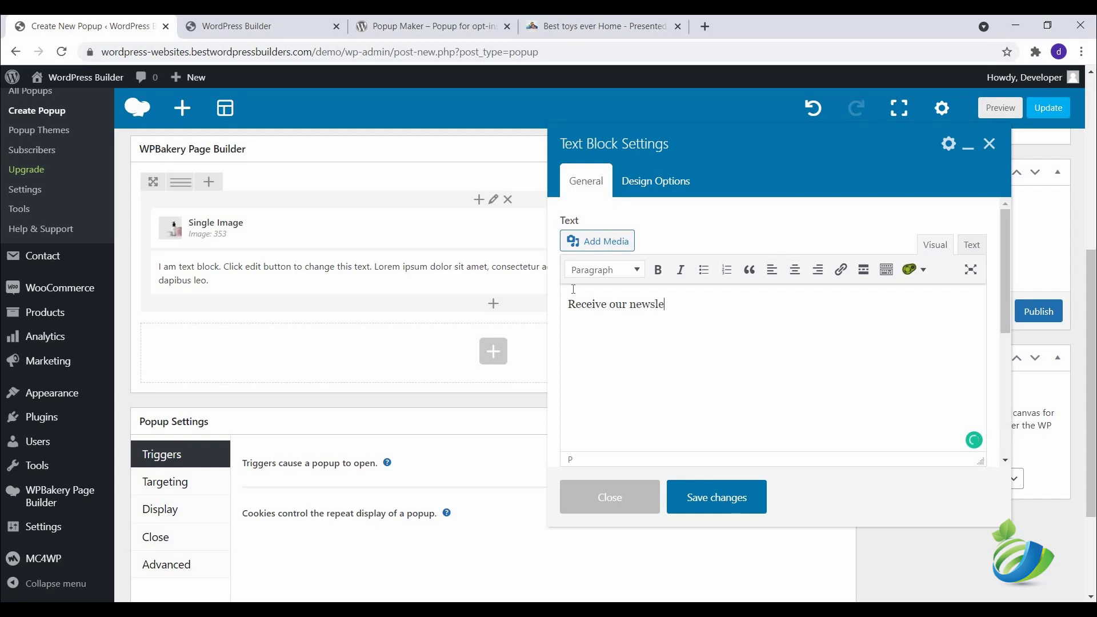
pyautogui.write('tter on the latest de')
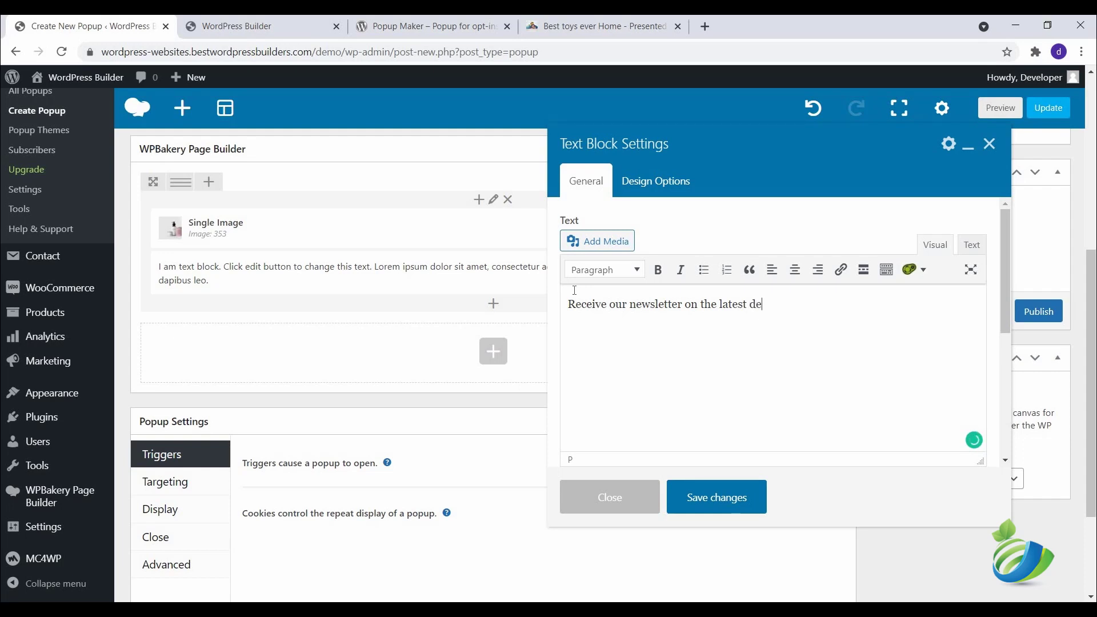
pyautogui.write('als & offers')
# Format the newsletter line as a centred Heading 3 and save the block.
pyautogui.moveTo(820, 304); pyautogui.dragTo(588, 284)
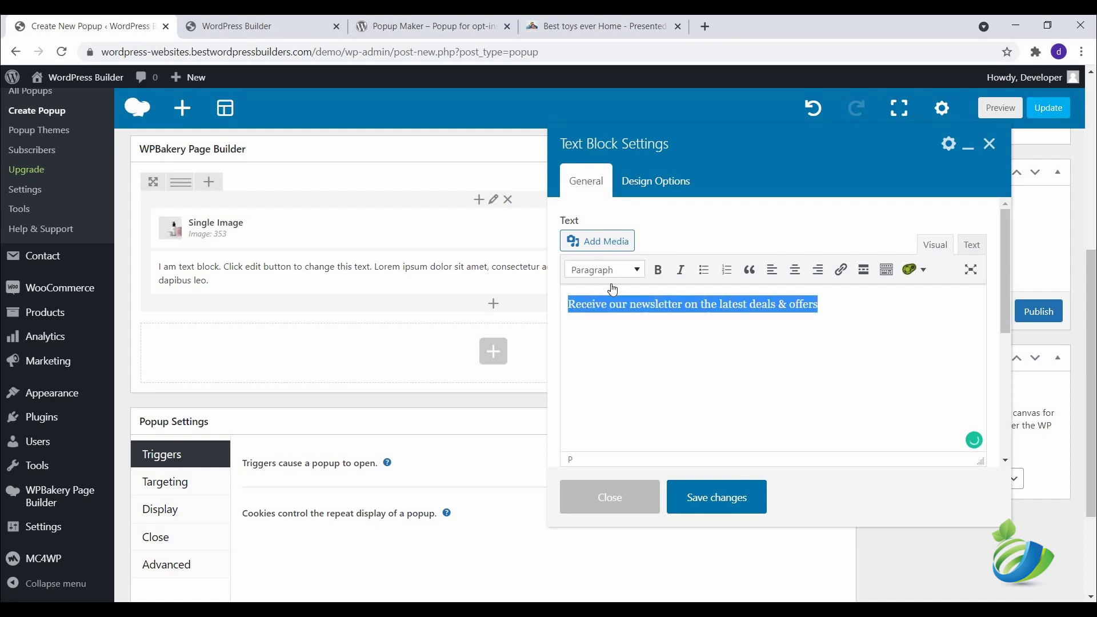
pyautogui.click(606, 271)
pyautogui.click(639, 382)
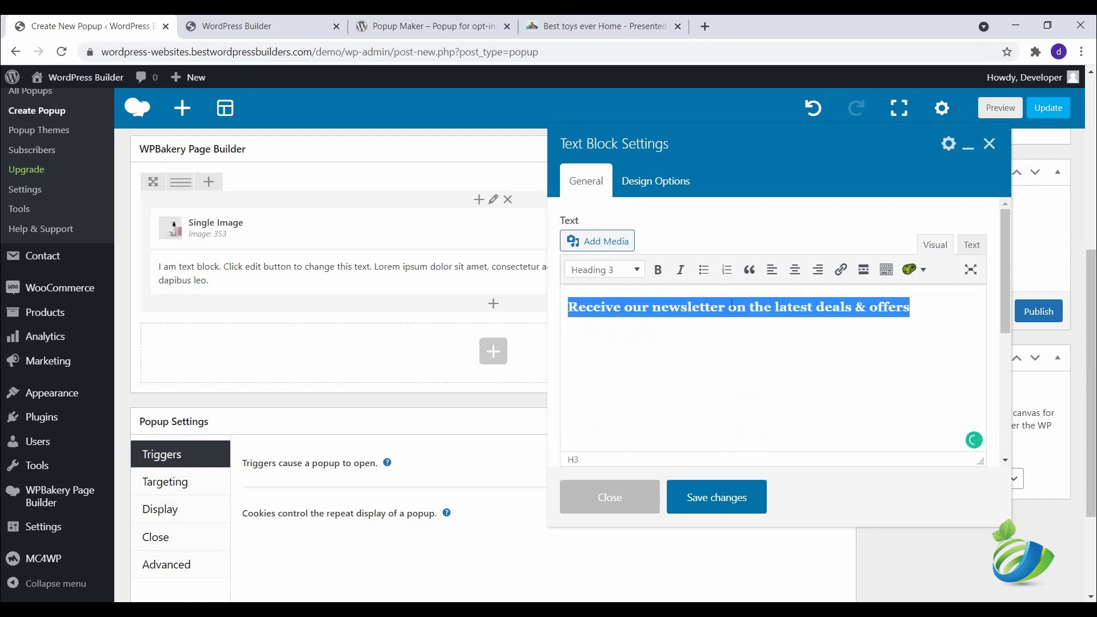
pyautogui.click(795, 271)
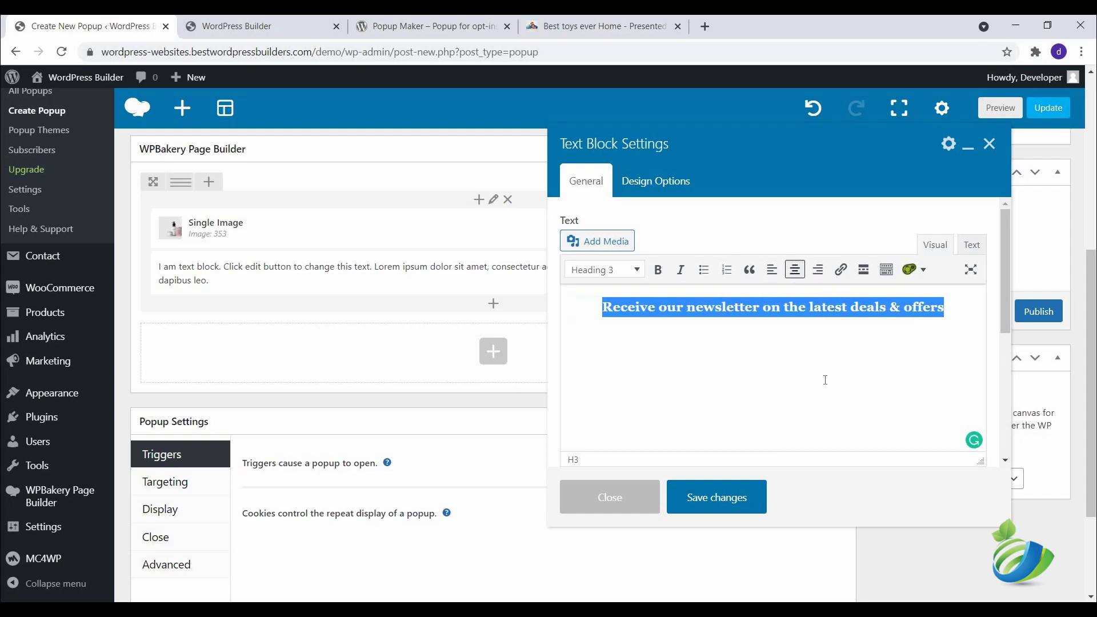
pyautogui.click(721, 500)
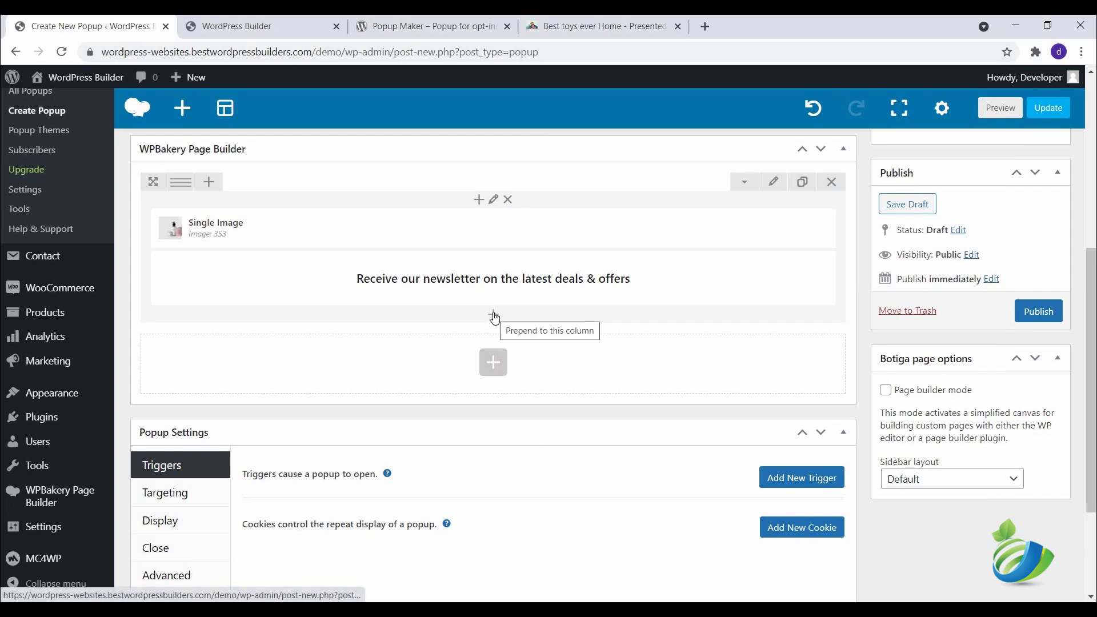
# Add a second Text Block and open the MC4WP Newsletter form page in a new tab.
pyautogui.click(494, 315)
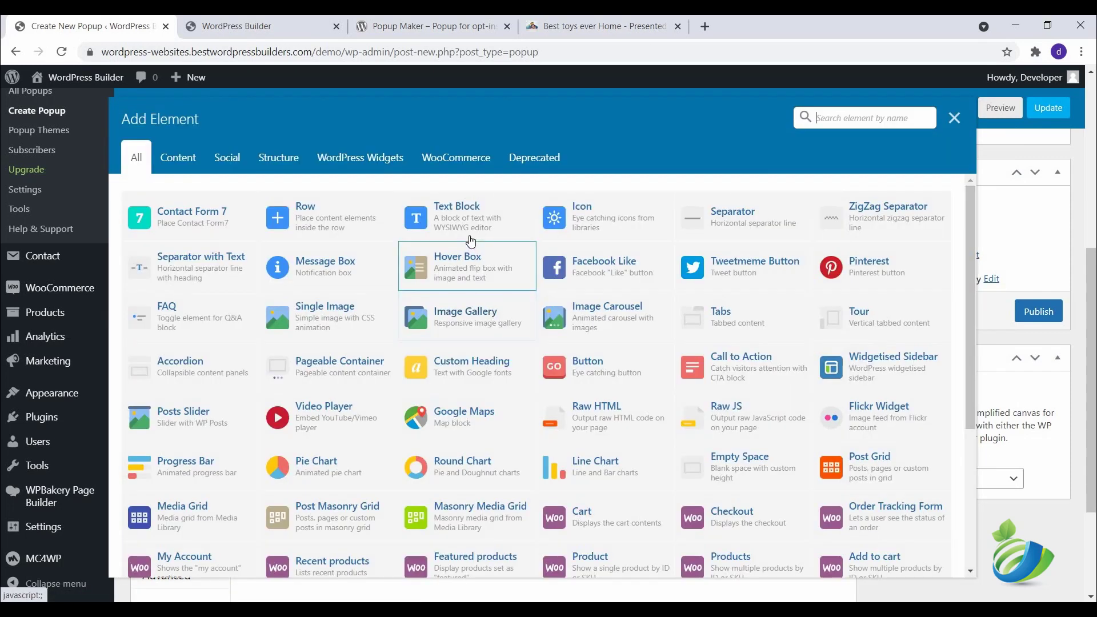
pyautogui.click(472, 219)
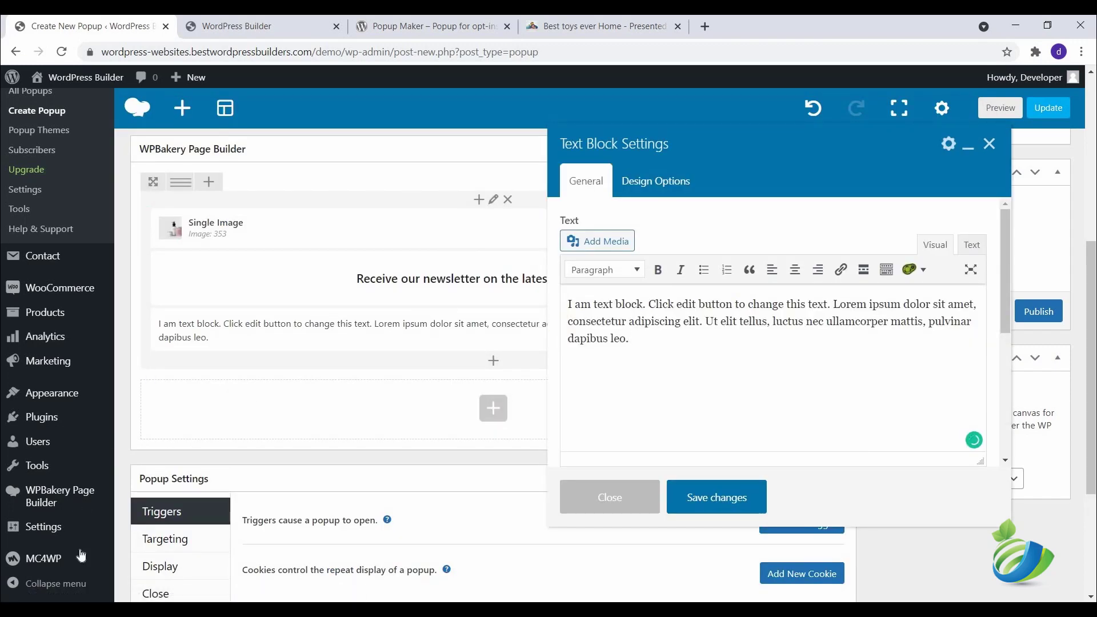
pyautogui.scroll(-3, 81, 555)
pyautogui.moveTo(80, 557)
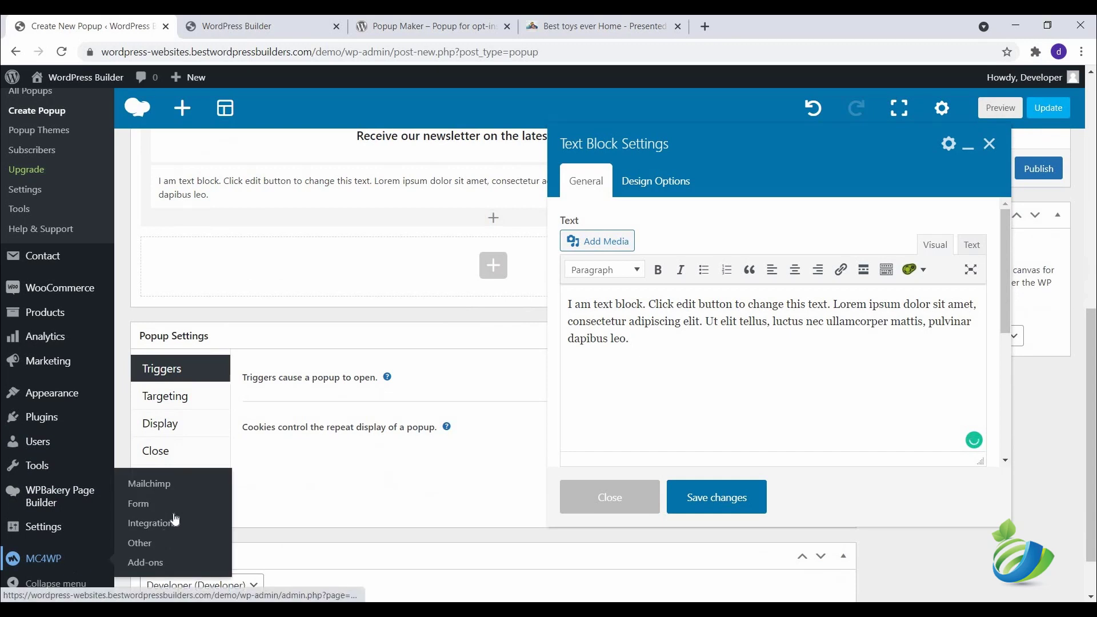
pyautogui.rightClick(139, 502)
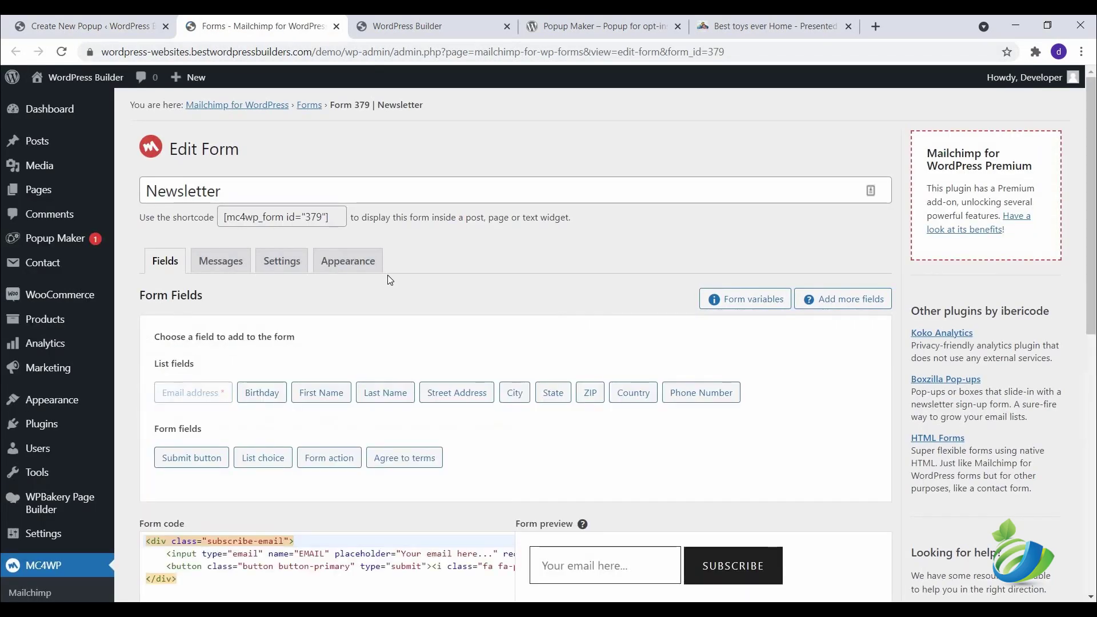
# Copy the Newsletter form's shortcode [mc4wp_form id="379"] from the Mailchimp form page.
pyautogui.scroll(-1, 454, 289)
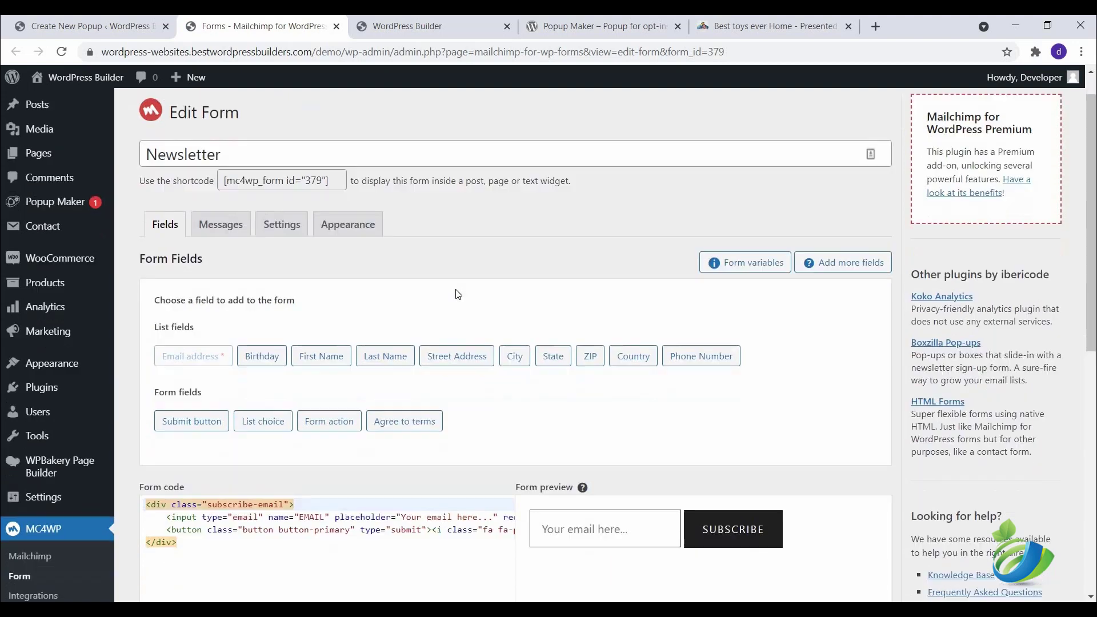
pyautogui.scroll(-1, 310, 398)
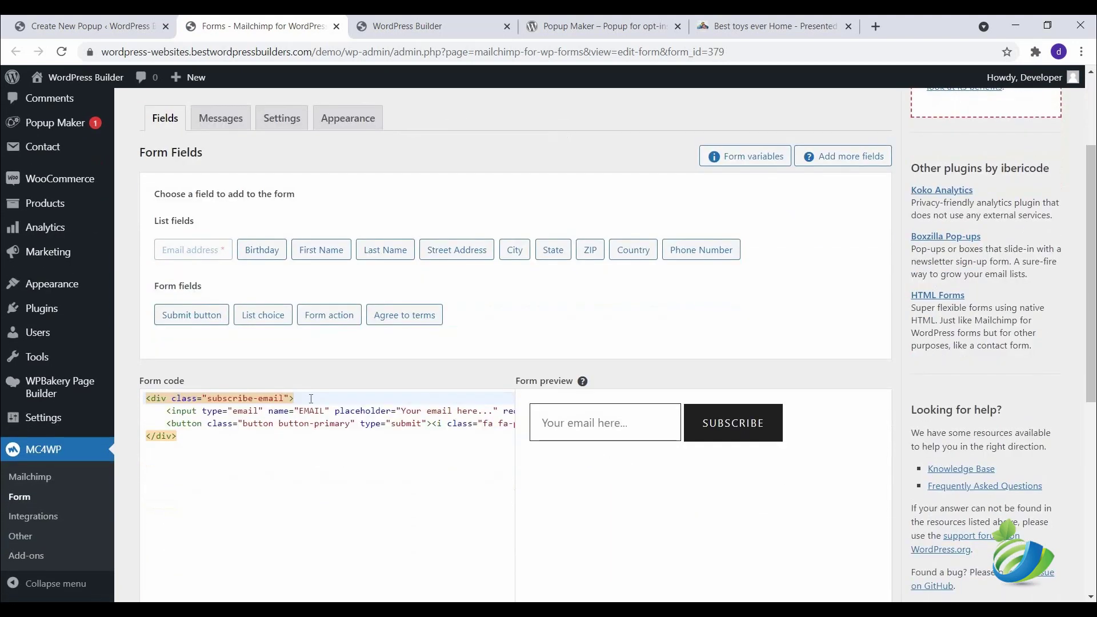
pyautogui.moveTo(188, 437); pyautogui.dragTo(147, 398)
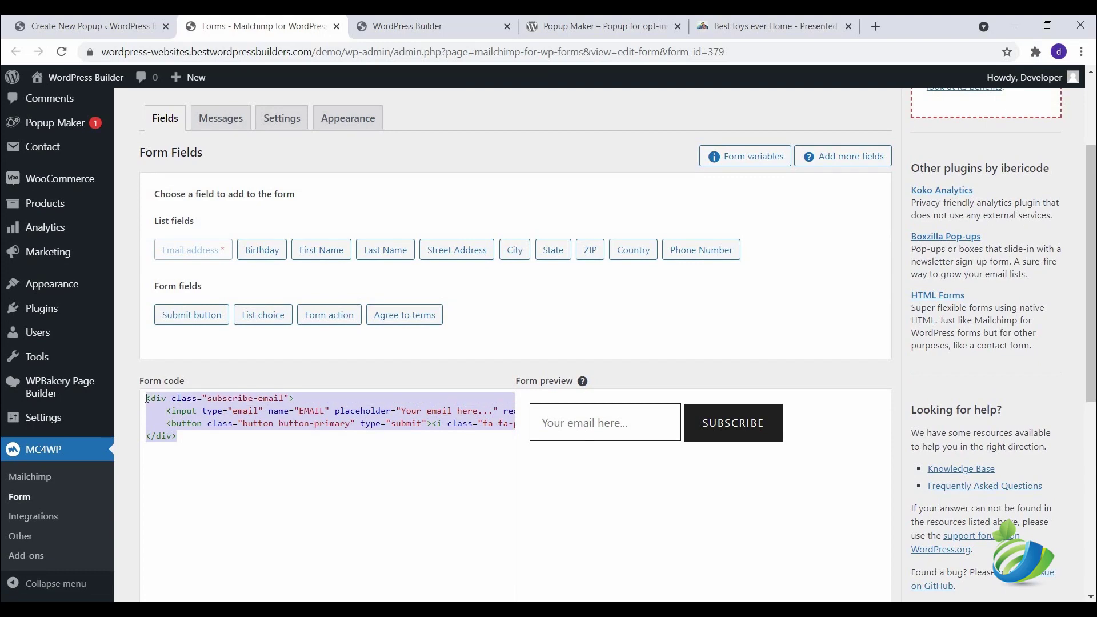
pyautogui.scroll(2, 244, 177)
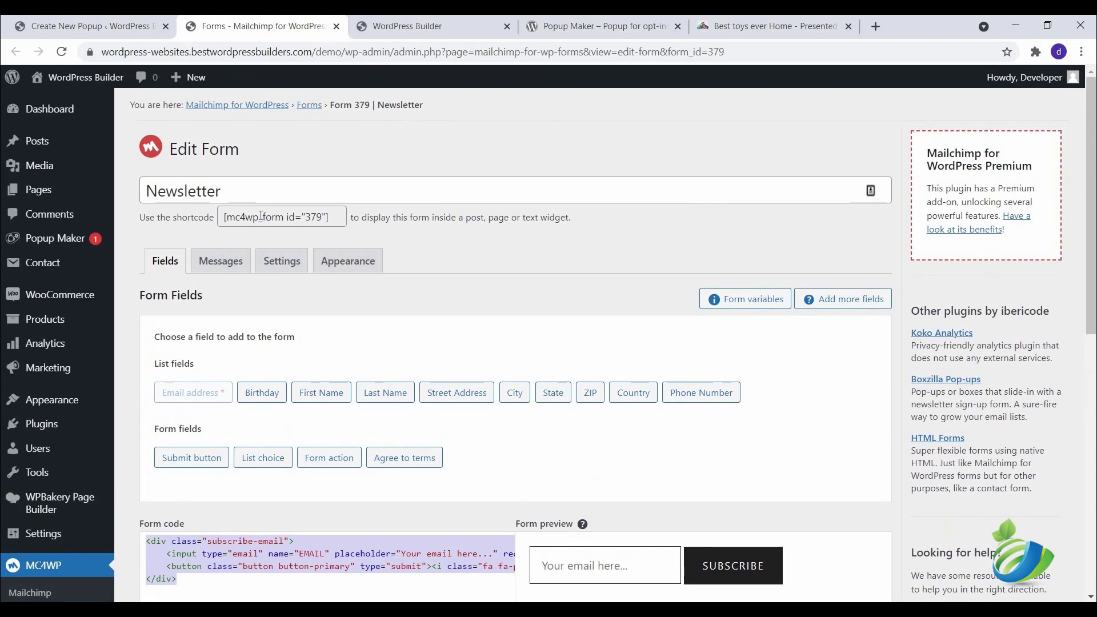
pyautogui.click(260, 217)
pyautogui.rightClick(261, 217)
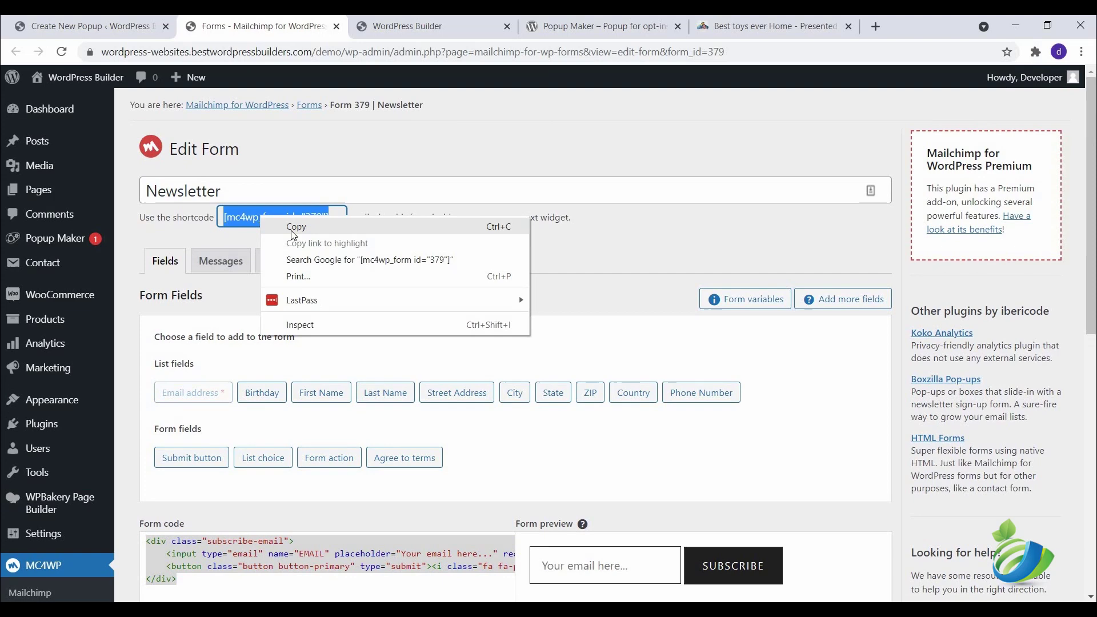
pyautogui.click(292, 227)
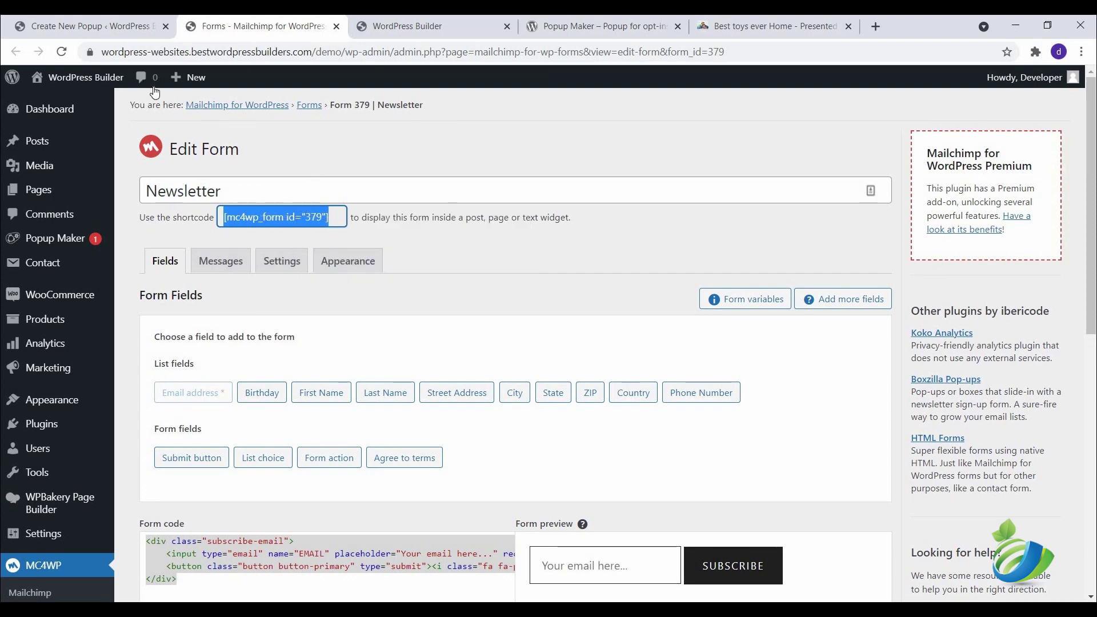
# Paste the shortcode over the second text block's placeholder text and save.
pyautogui.click(91, 26)
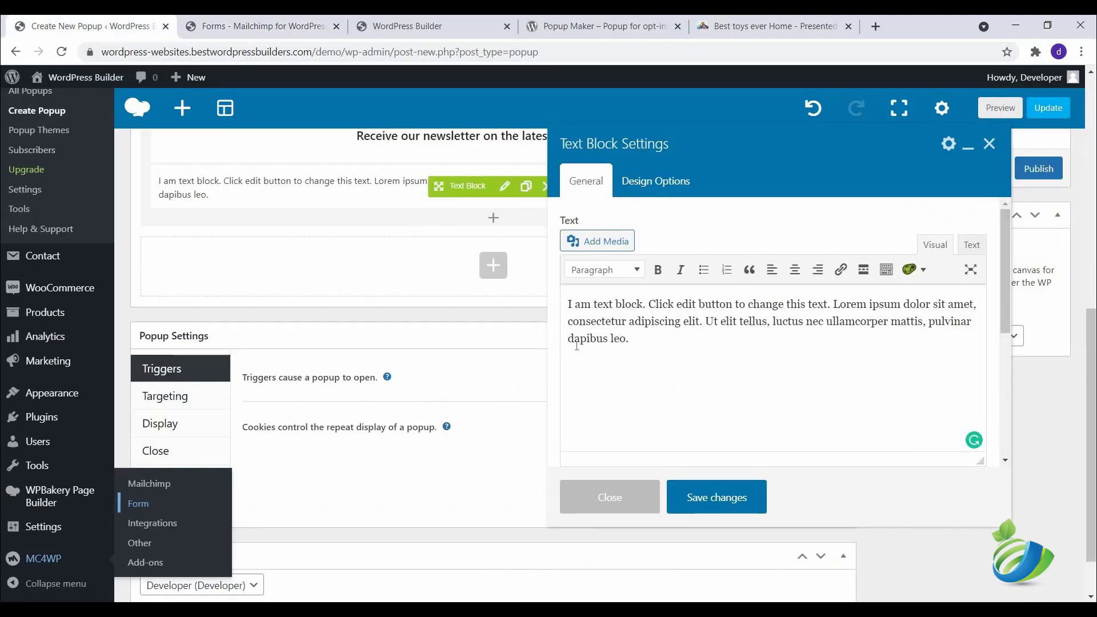
pyautogui.moveTo(642, 339); pyautogui.dragTo(537, 306)
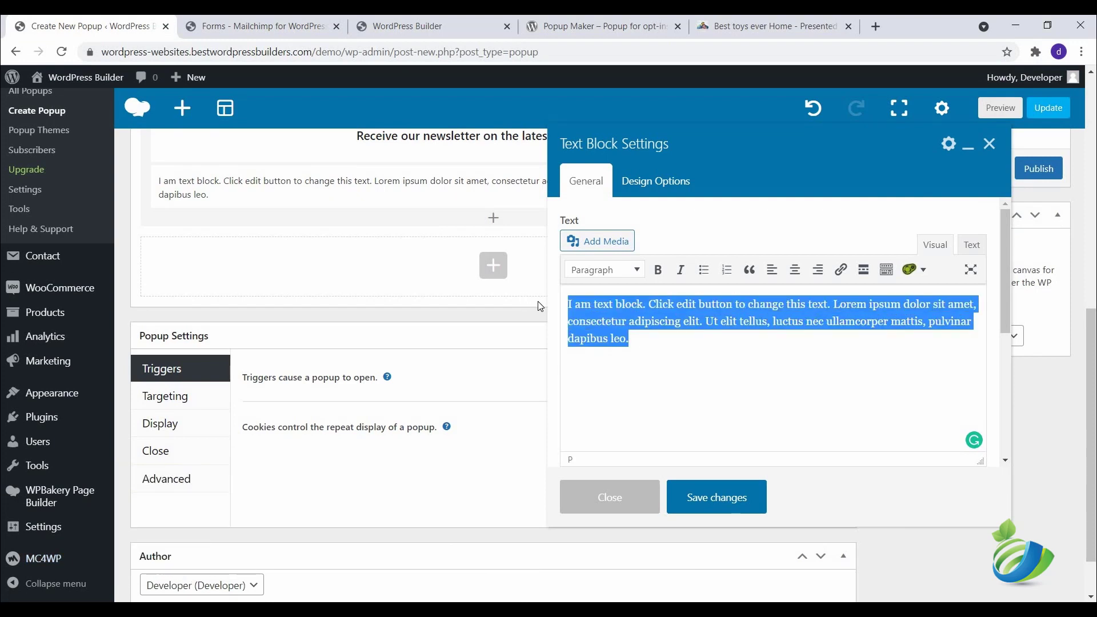
pyautogui.hotkey('ctrl', 'v')
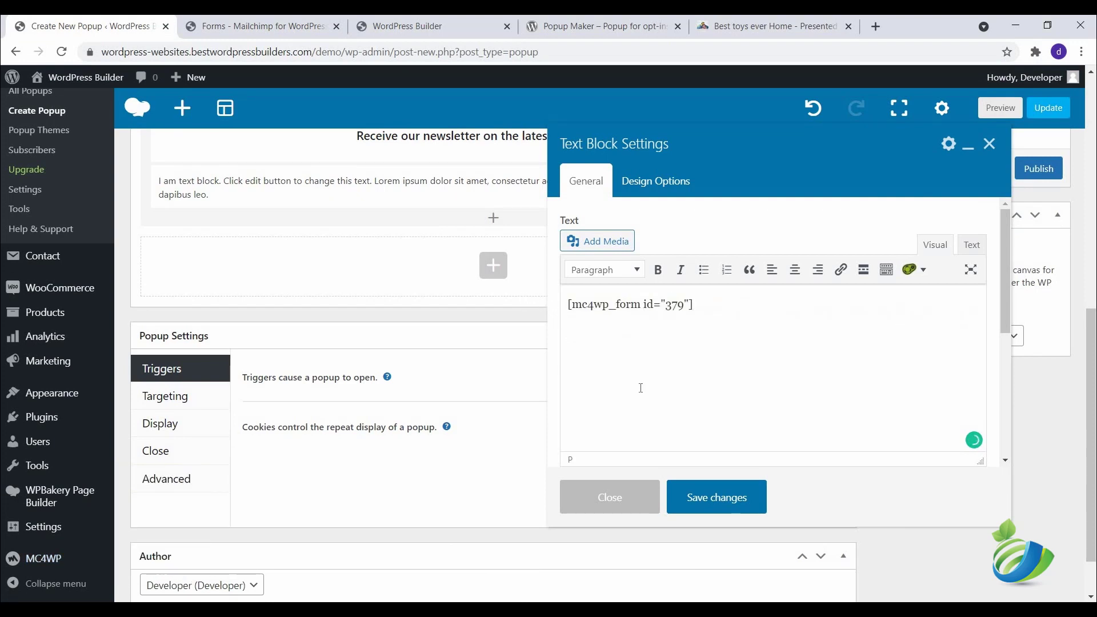
pyautogui.click(701, 501)
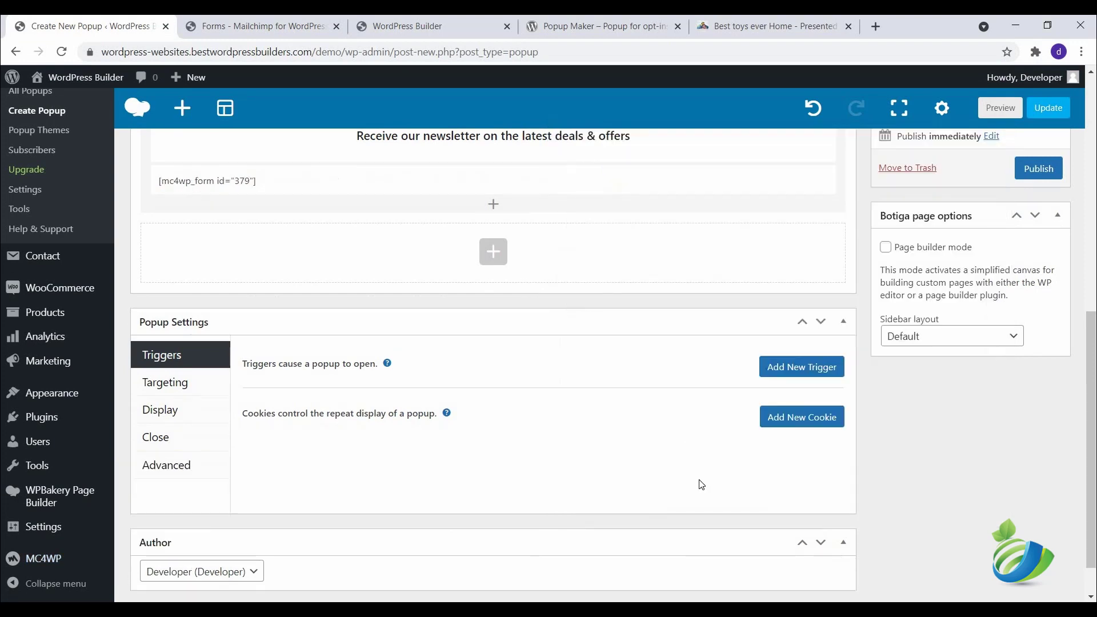
# Add a Time Delay / Auto Open trigger with the delay changed from 500 to 300 ms.
pyautogui.click(805, 367)
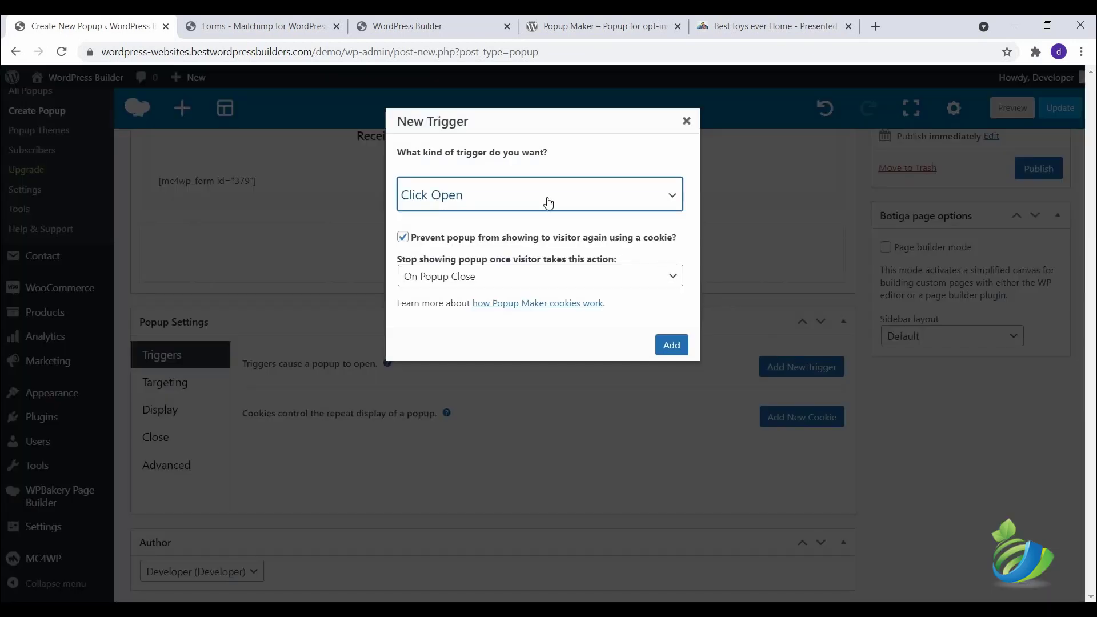
pyautogui.click(547, 201)
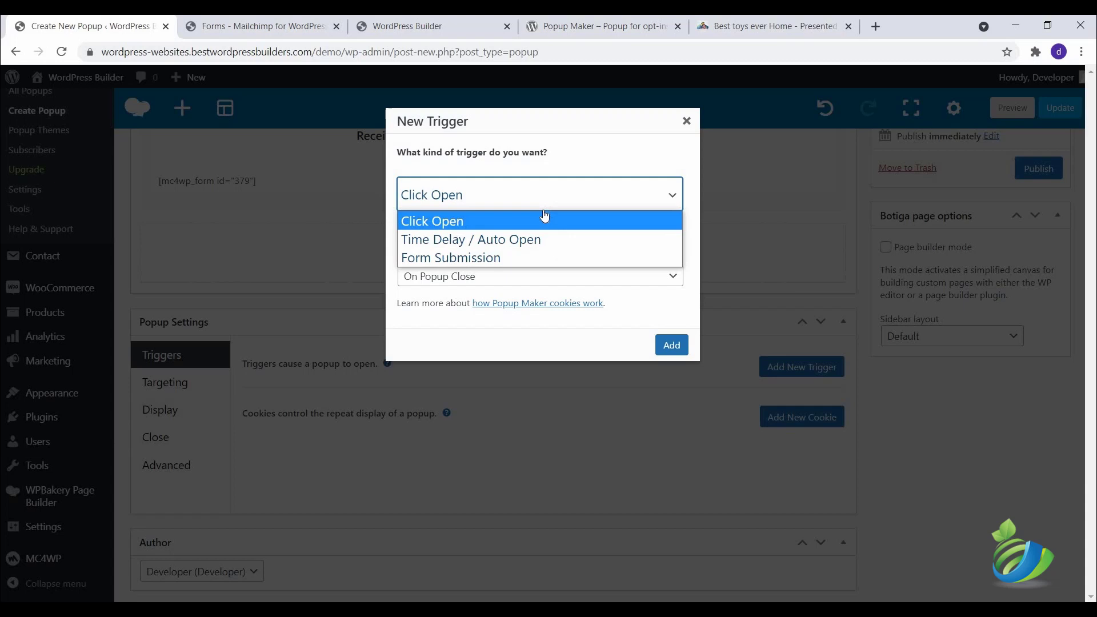
pyautogui.click(532, 249)
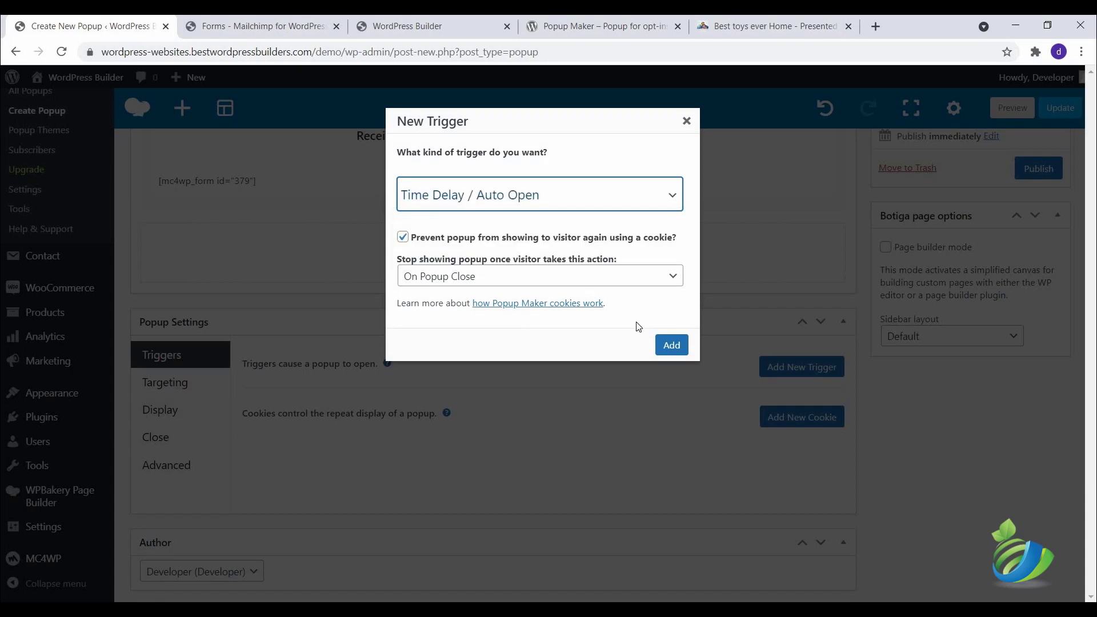
pyautogui.click(667, 346)
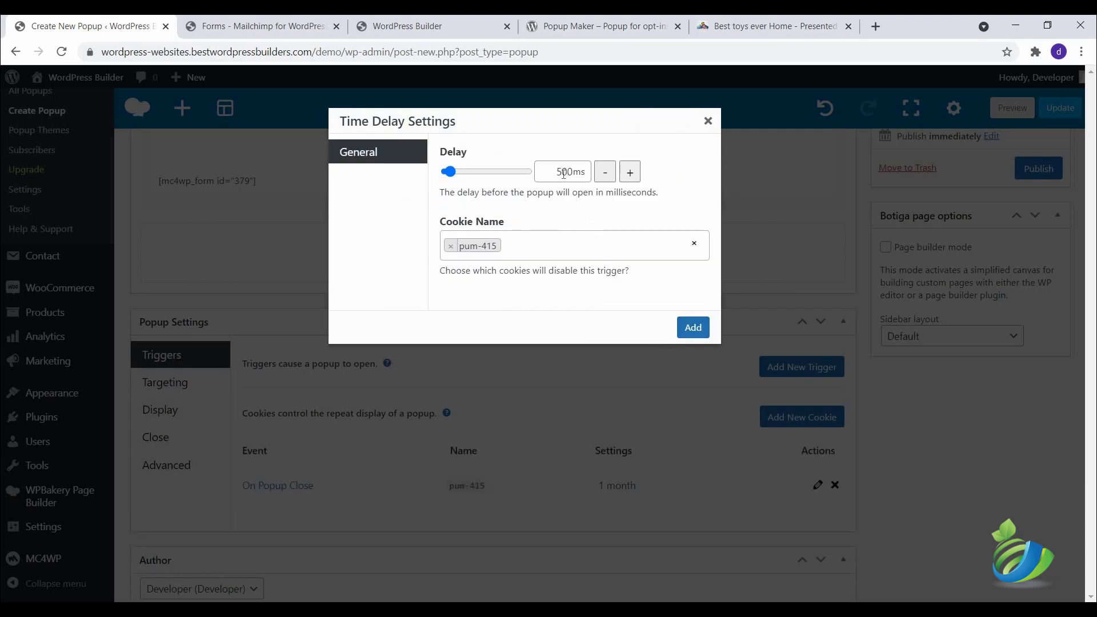
pyautogui.moveTo(563, 174); pyautogui.dragTo(546, 176)
pyautogui.write('3')
pyautogui.click(689, 328)
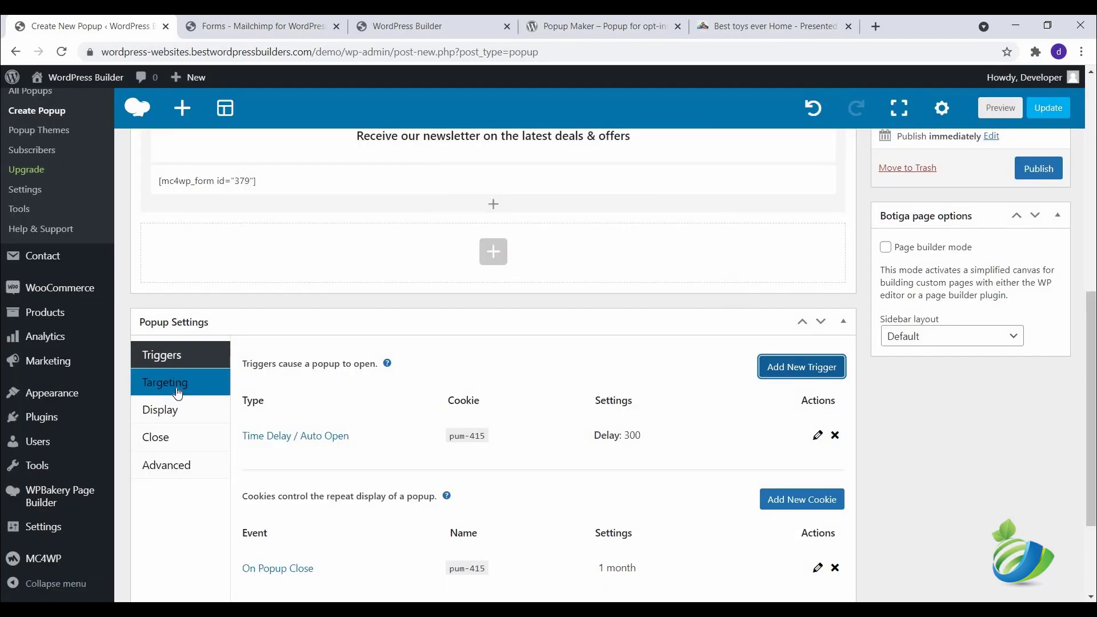
# Add a Home Page targeting condition and apply the Center Popup display preset.
pyautogui.click(177, 391)
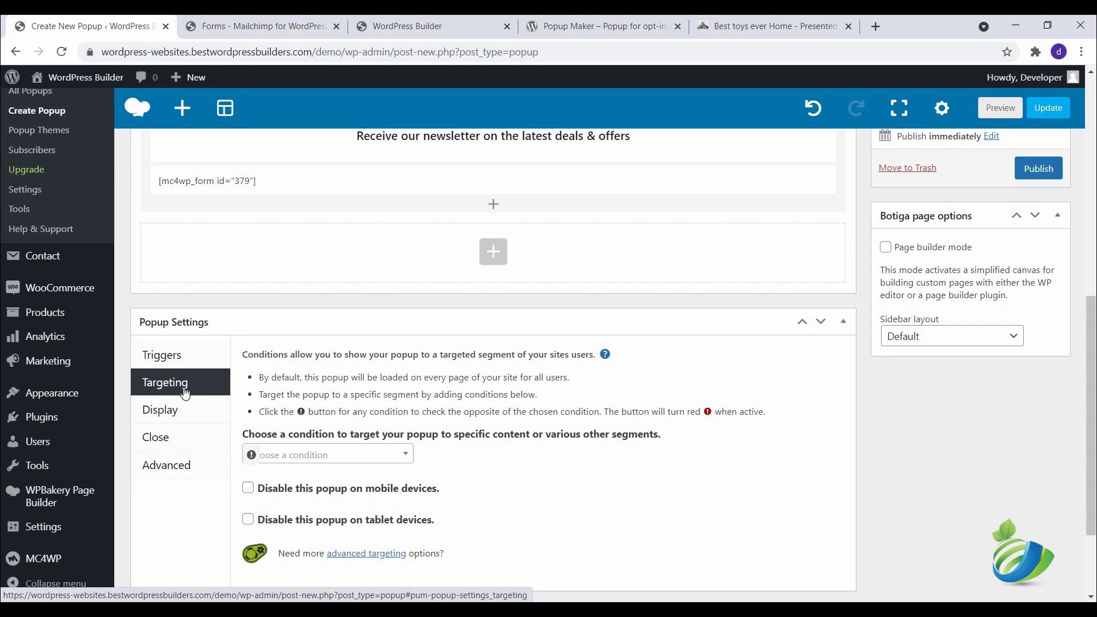
pyautogui.click(293, 457)
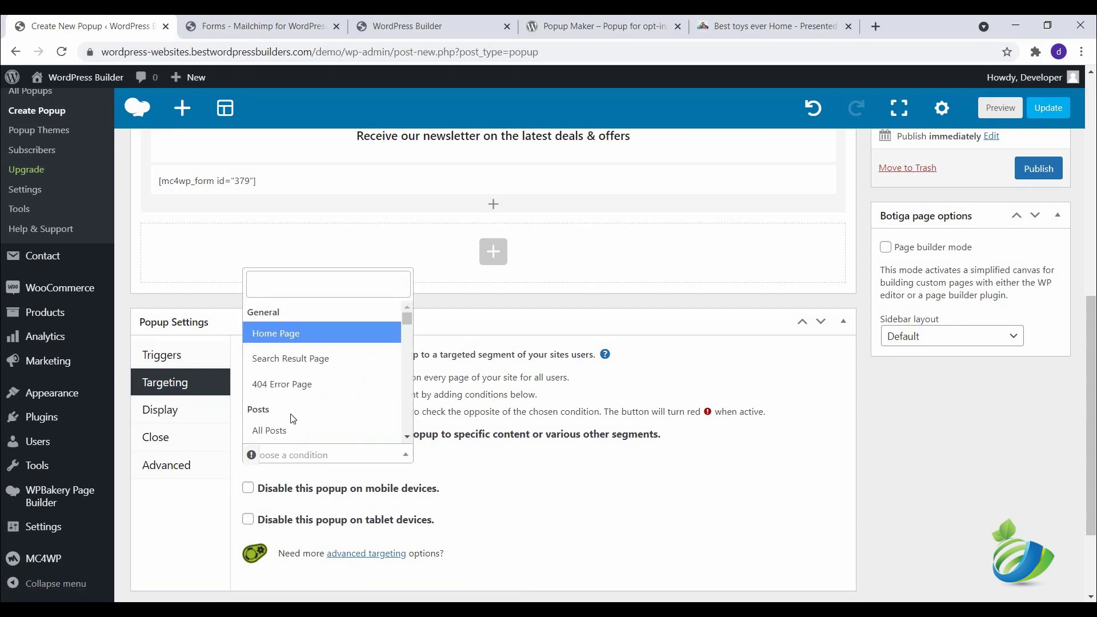
pyautogui.click(287, 331)
pyautogui.click(177, 409)
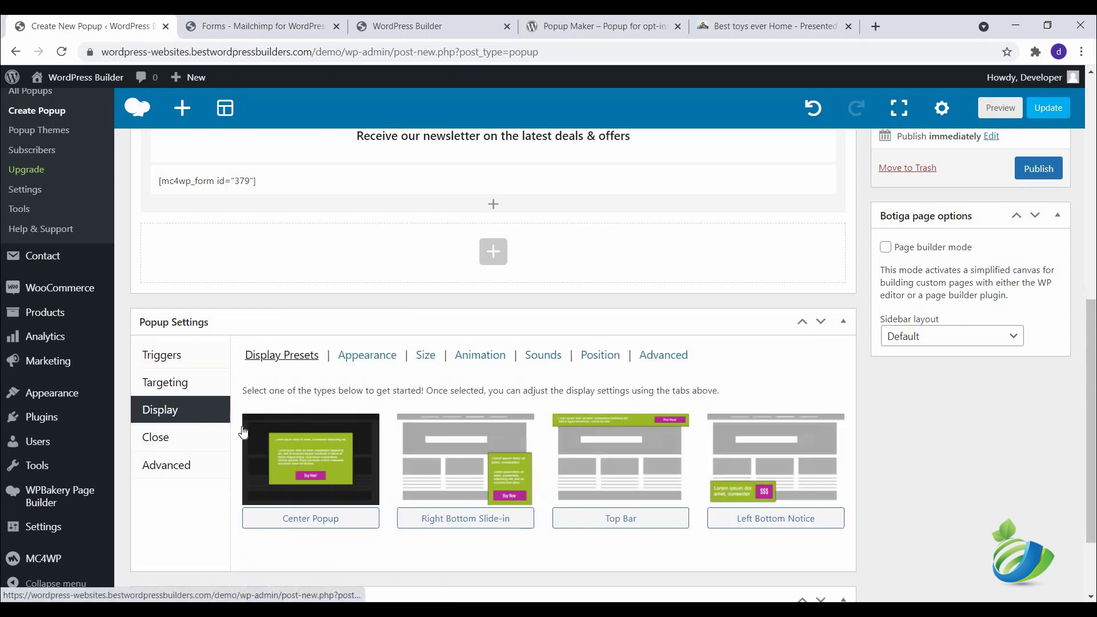
pyautogui.click(310, 464)
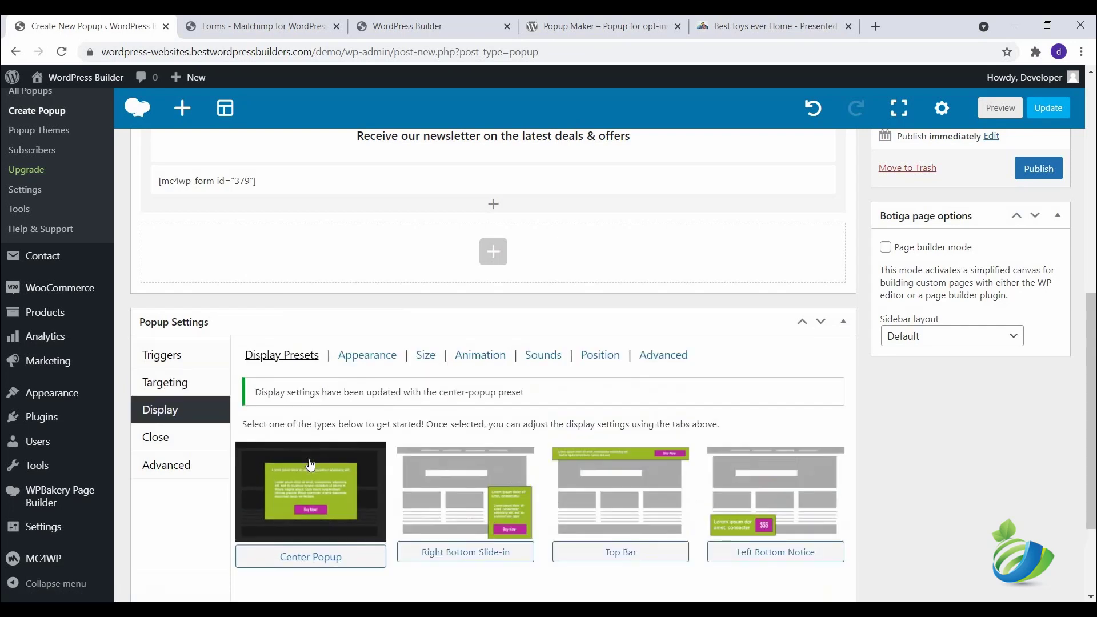
# Set the popup's appearance to the Light Box theme and Tiny - 30% size.
pyautogui.click(362, 355)
pyautogui.scroll(-1, 343, 357)
pyautogui.click(346, 352)
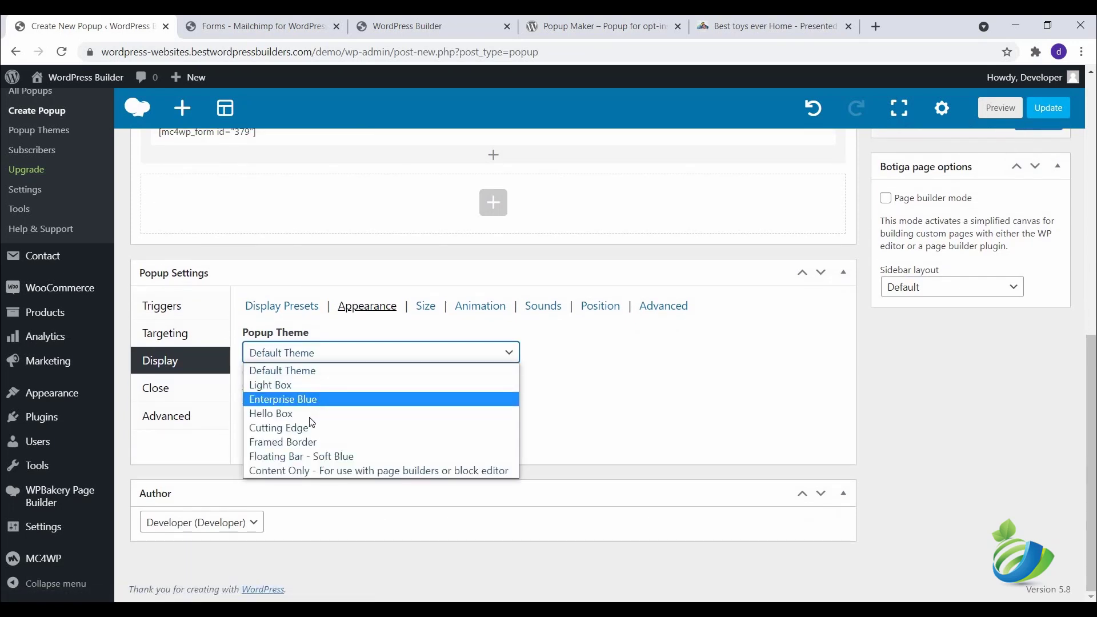
pyautogui.click(315, 385)
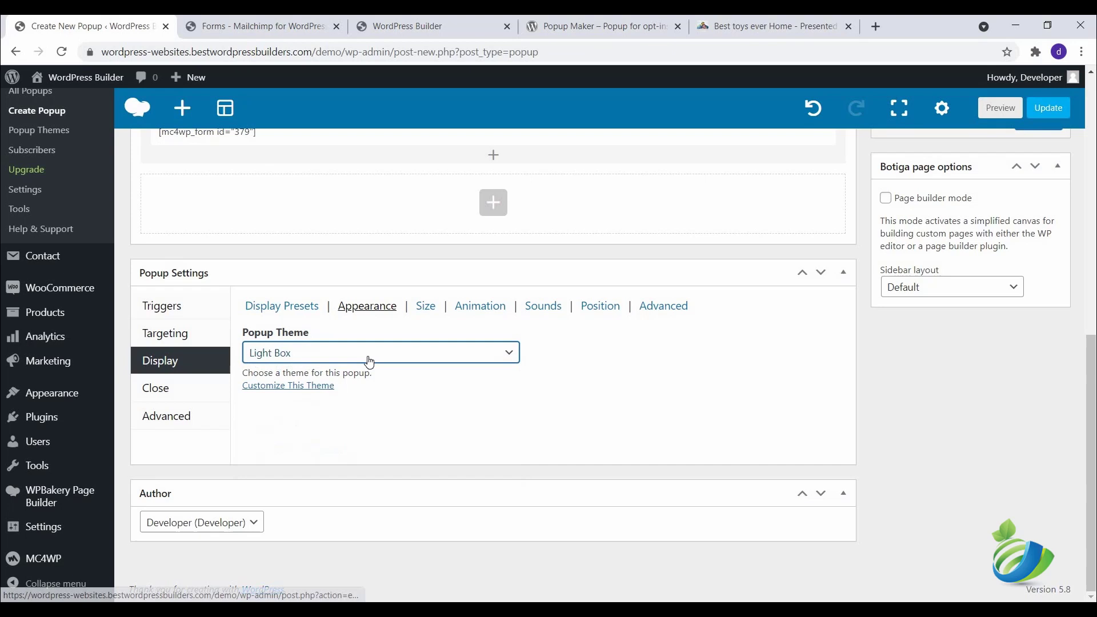
pyautogui.click(420, 308)
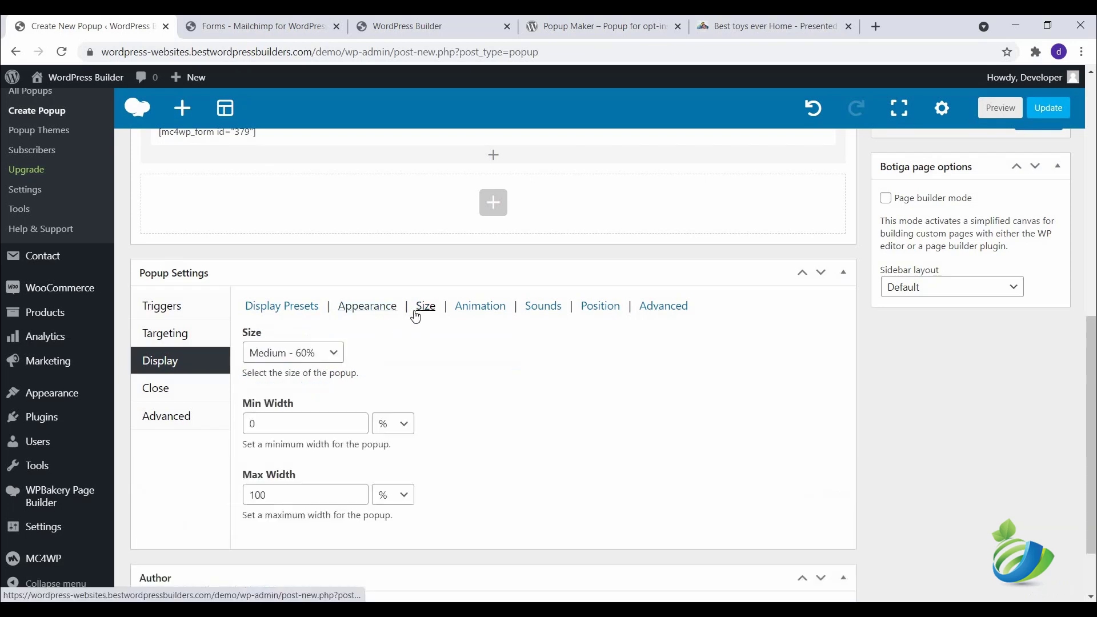
pyautogui.click(291, 352)
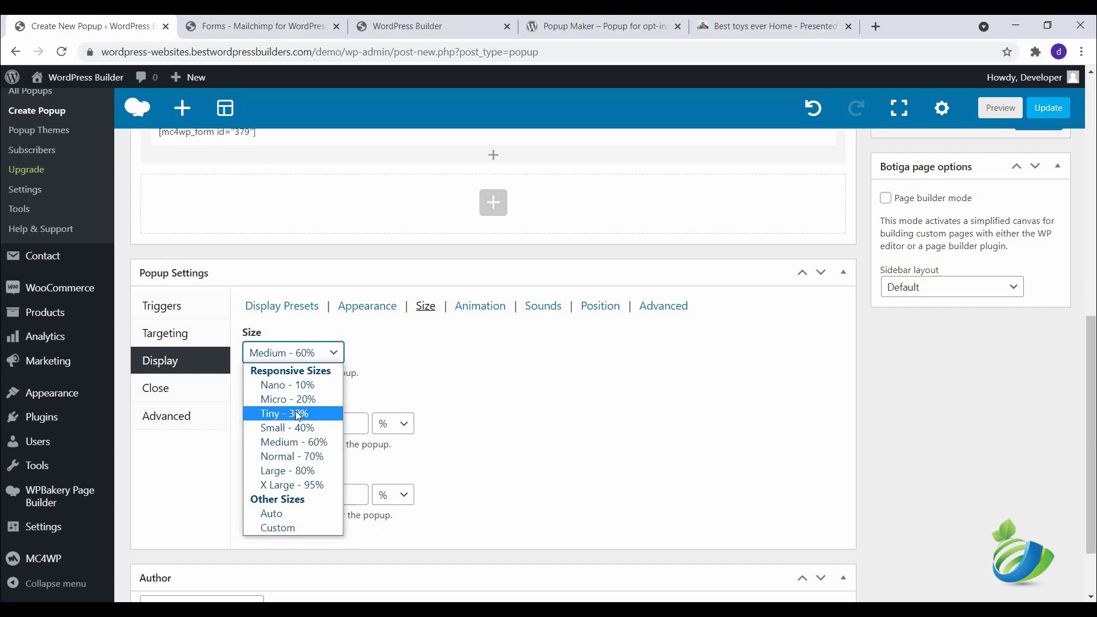
pyautogui.click(298, 414)
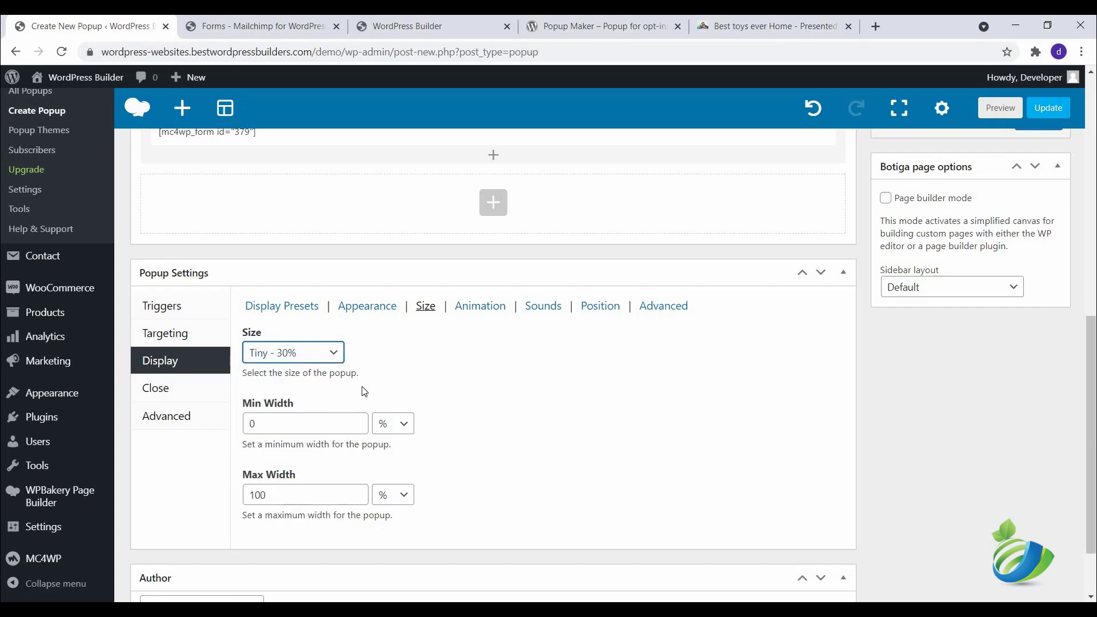
# Review the animation, opening sound, position and advanced display options.
pyautogui.click(474, 309)
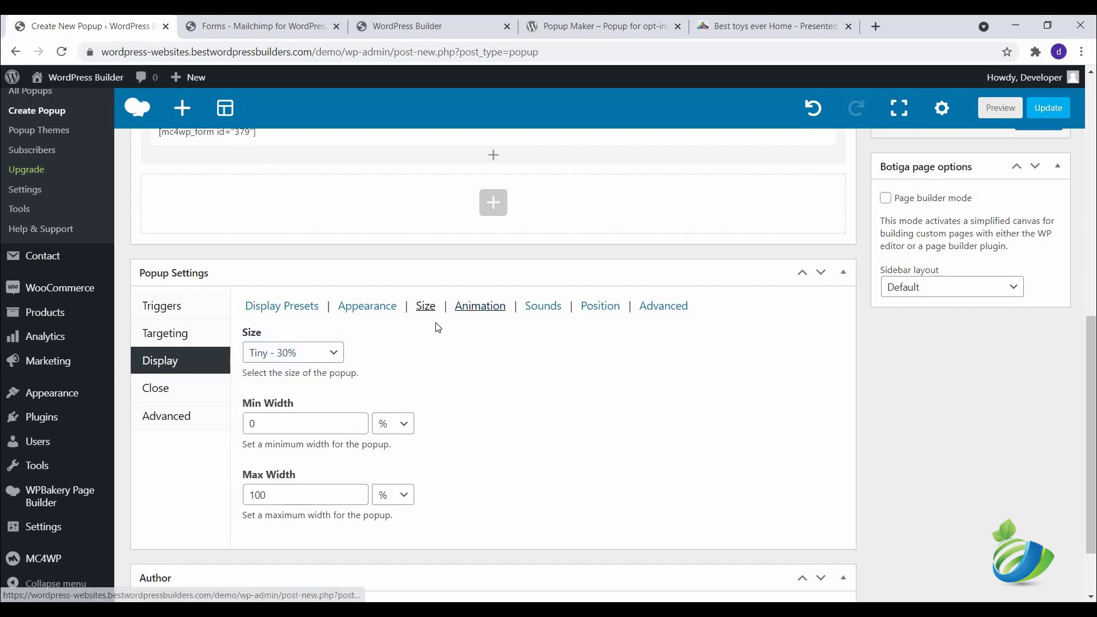
pyautogui.click(543, 308)
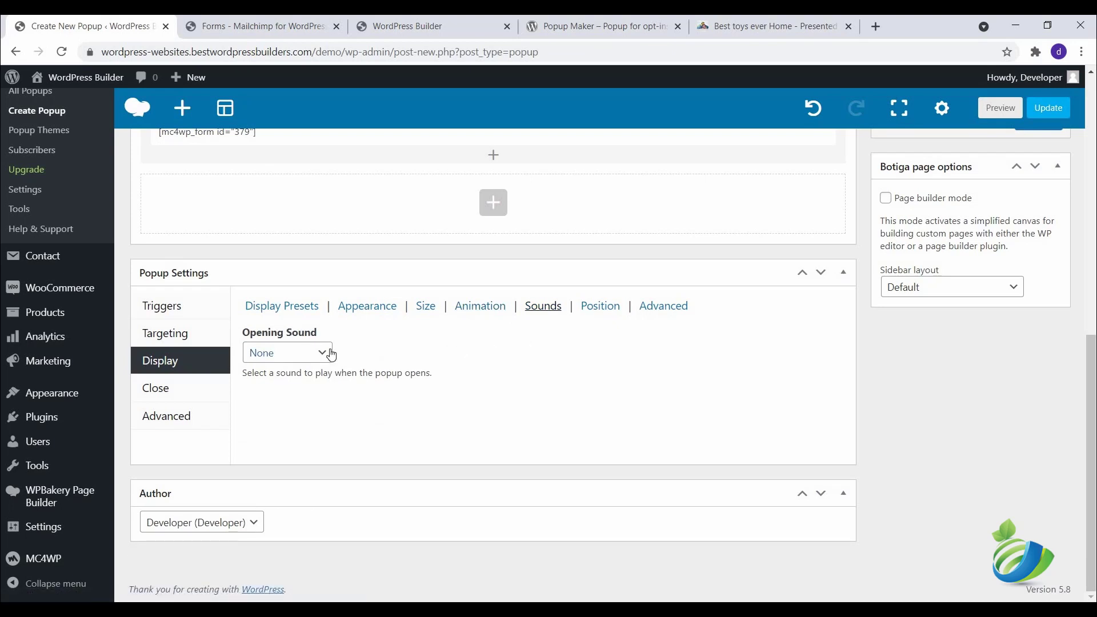
pyautogui.click(597, 307)
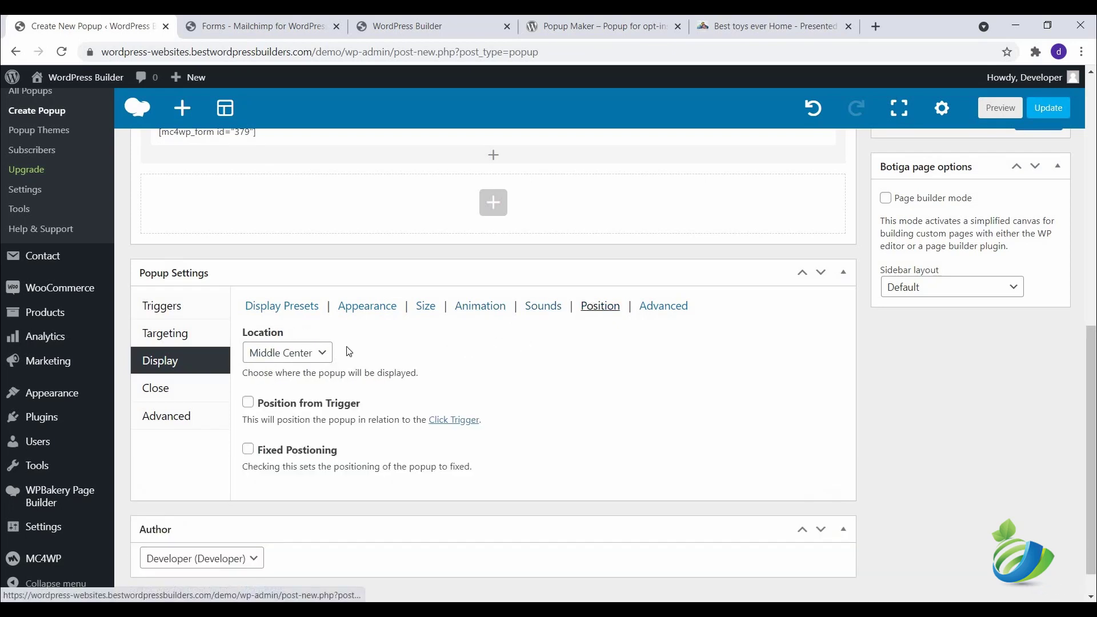
pyautogui.click(654, 312)
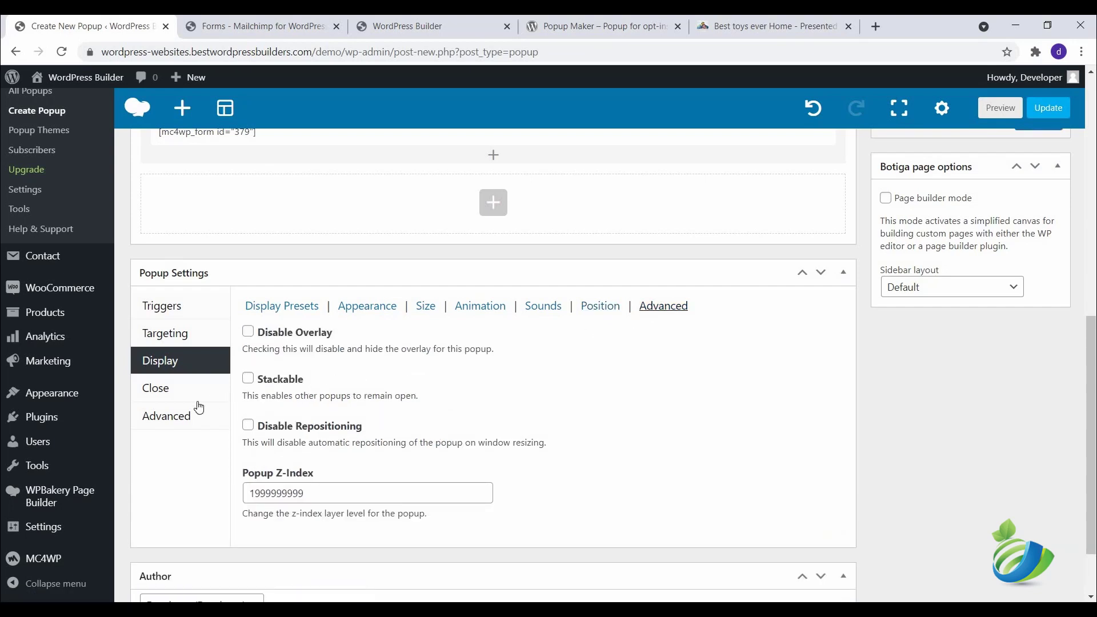
pyautogui.click(179, 391)
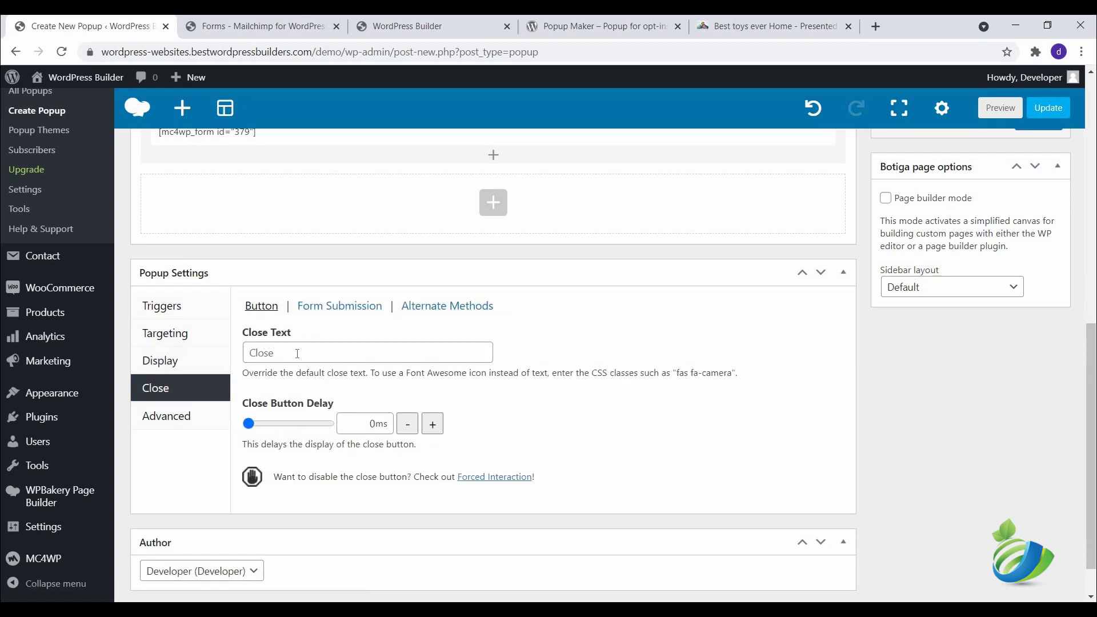
# Enter 'X' as the popup's close button text.
pyautogui.click(297, 354)
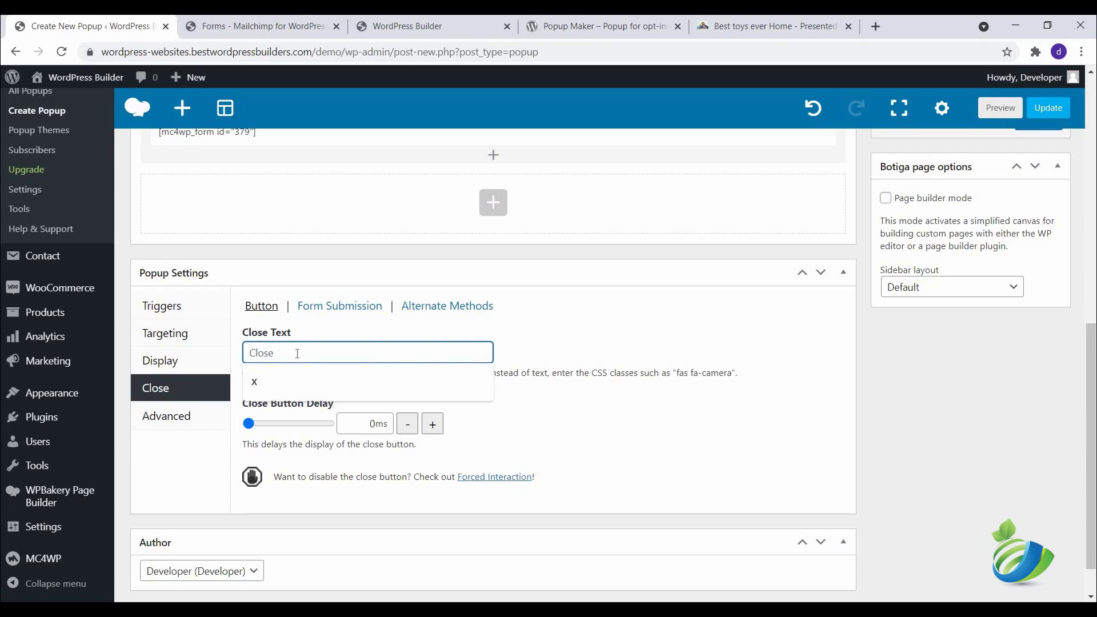
pyautogui.write('X')
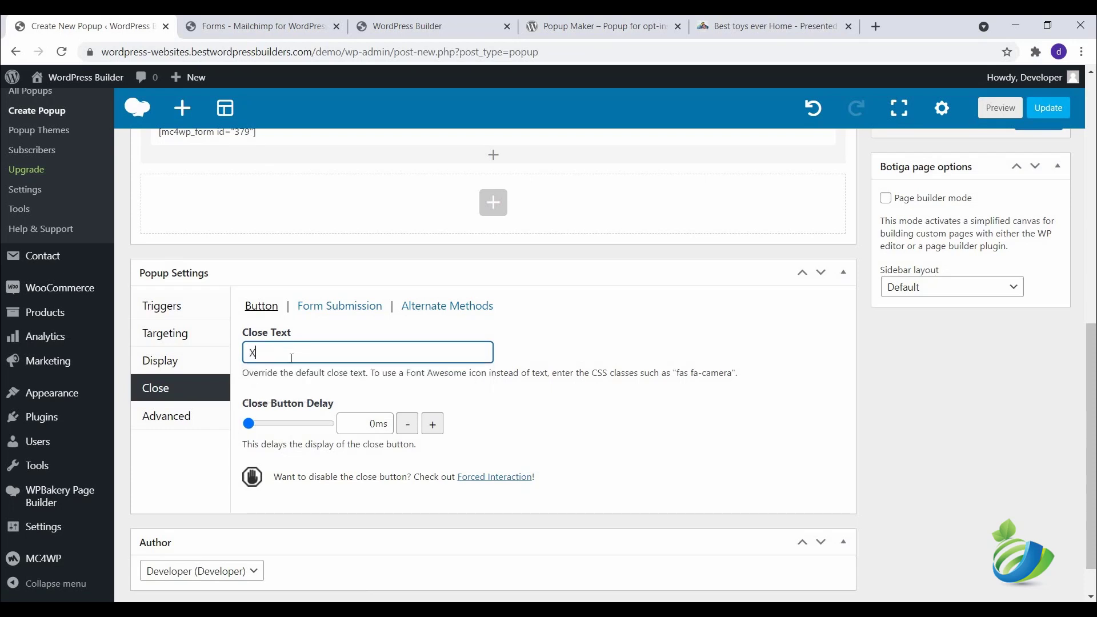
pyautogui.click(195, 418)
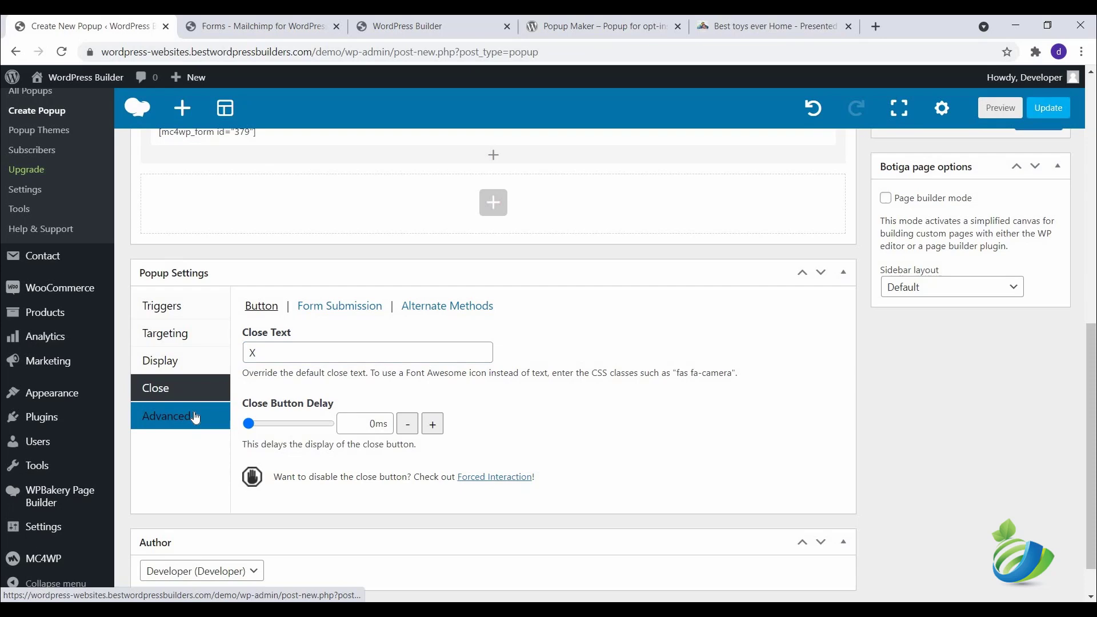
# Publish the popup, which becomes popup ID 415.
pyautogui.scroll(1, 393, 368)
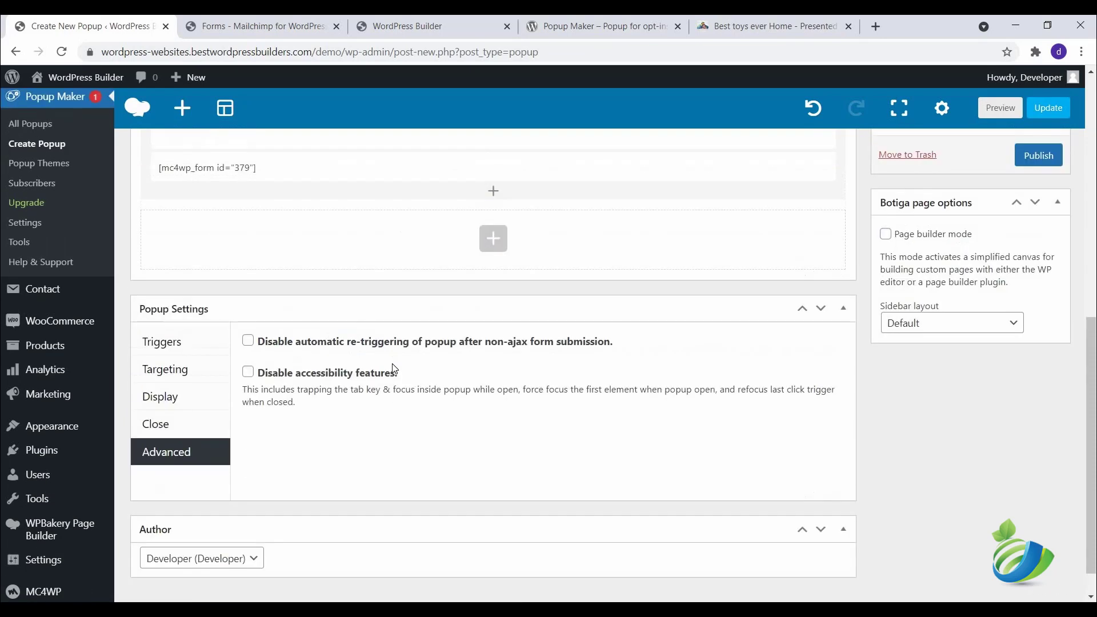
pyautogui.scroll(3, 393, 368)
pyautogui.click(1039, 335)
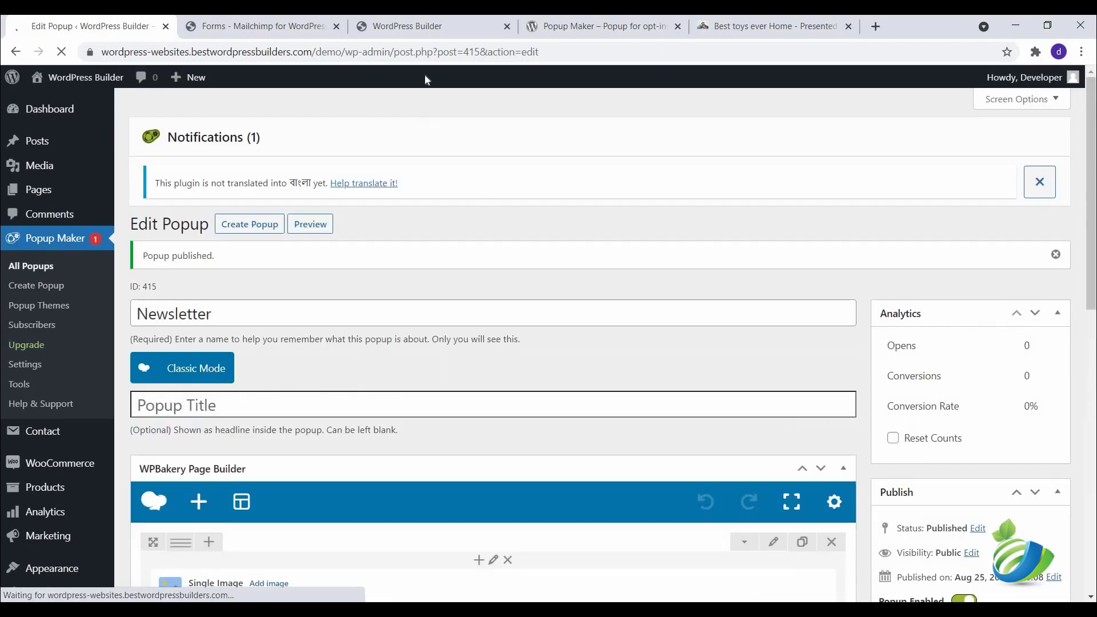
# Reload the site's homepage from its title so the newsletter popup triggers.
pyautogui.click(437, 21)
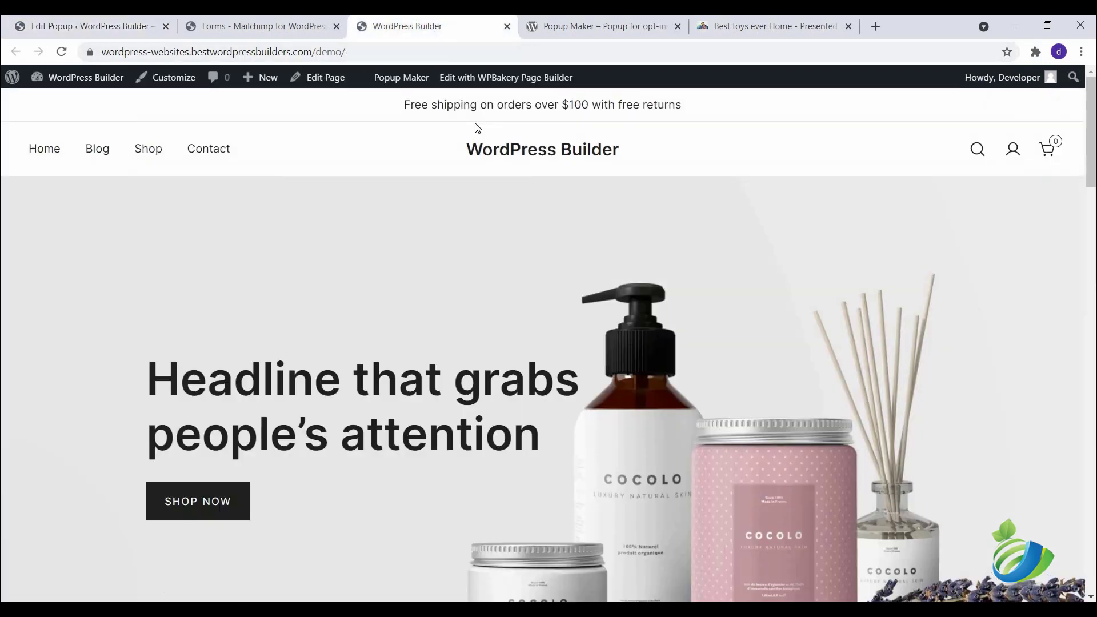
pyautogui.click(509, 150)
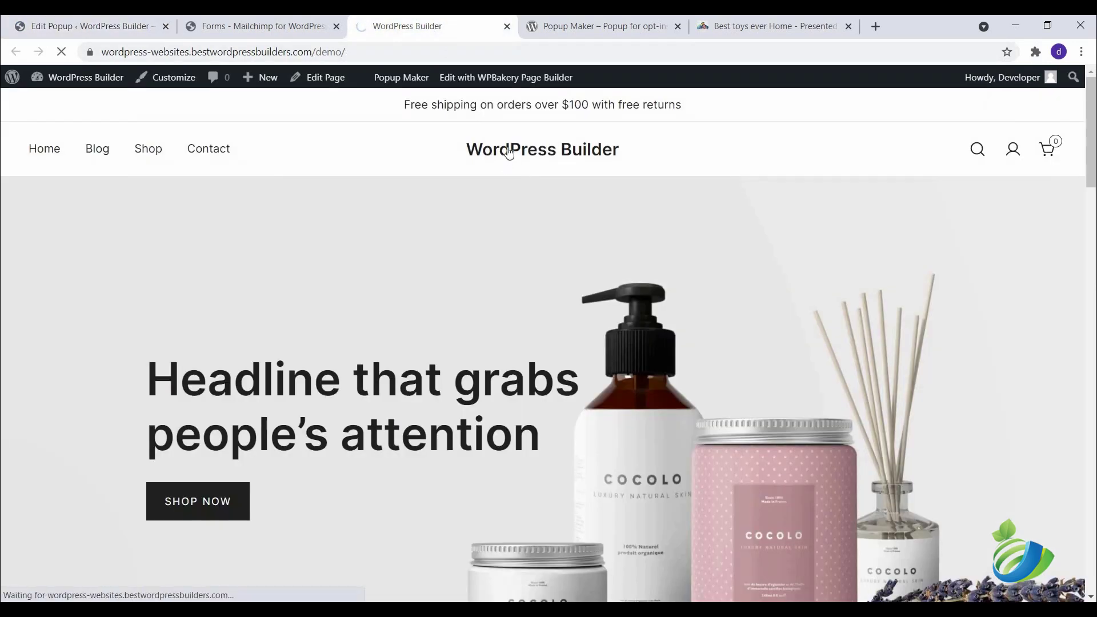